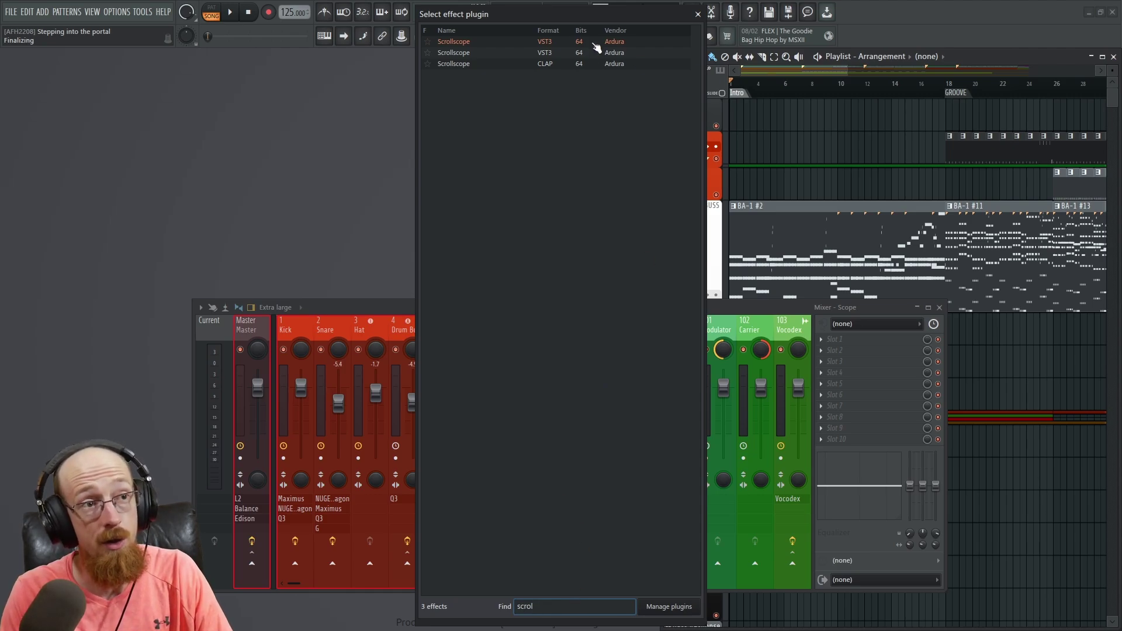
# Load Scrollscope into the Scope mixer track's first slot, lower the mixer, and start playback
pyautogui.doubleClick(459, 43)
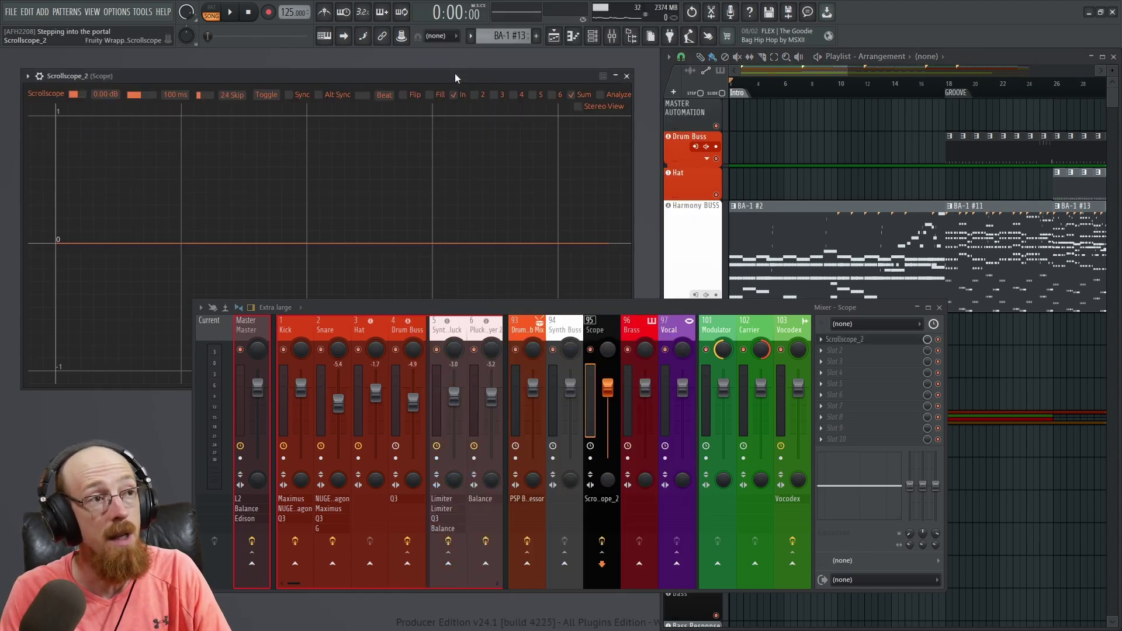
pyautogui.moveTo(531, 310); pyautogui.dragTo(461, 269)
pyautogui.click(381, 295)
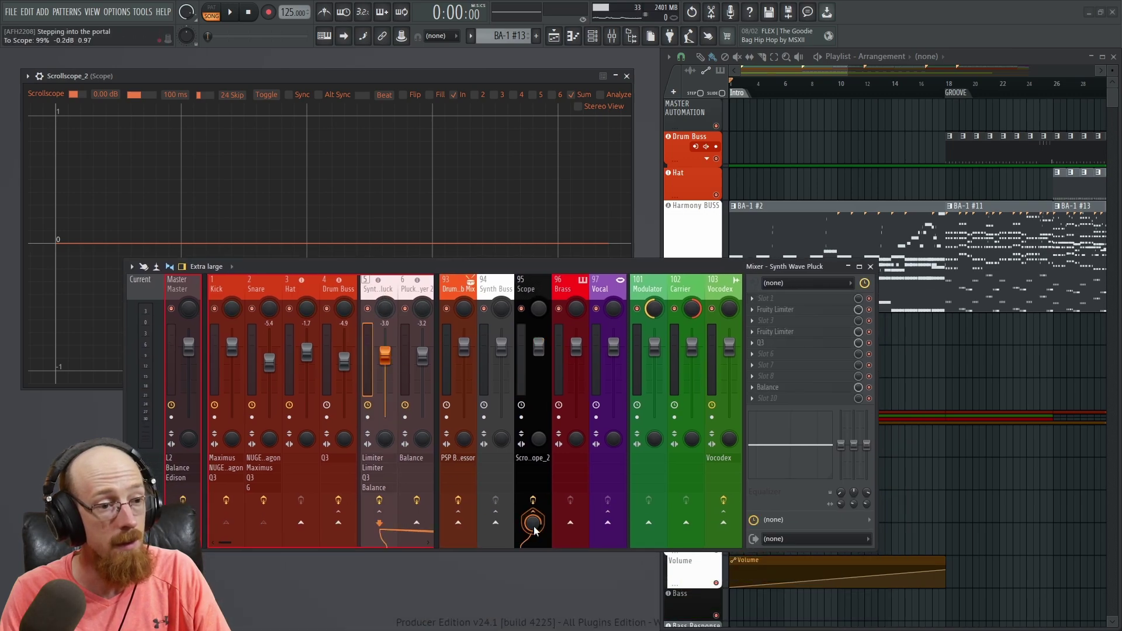
pyautogui.click(527, 288)
pyautogui.moveTo(579, 267); pyautogui.dragTo(579, 399)
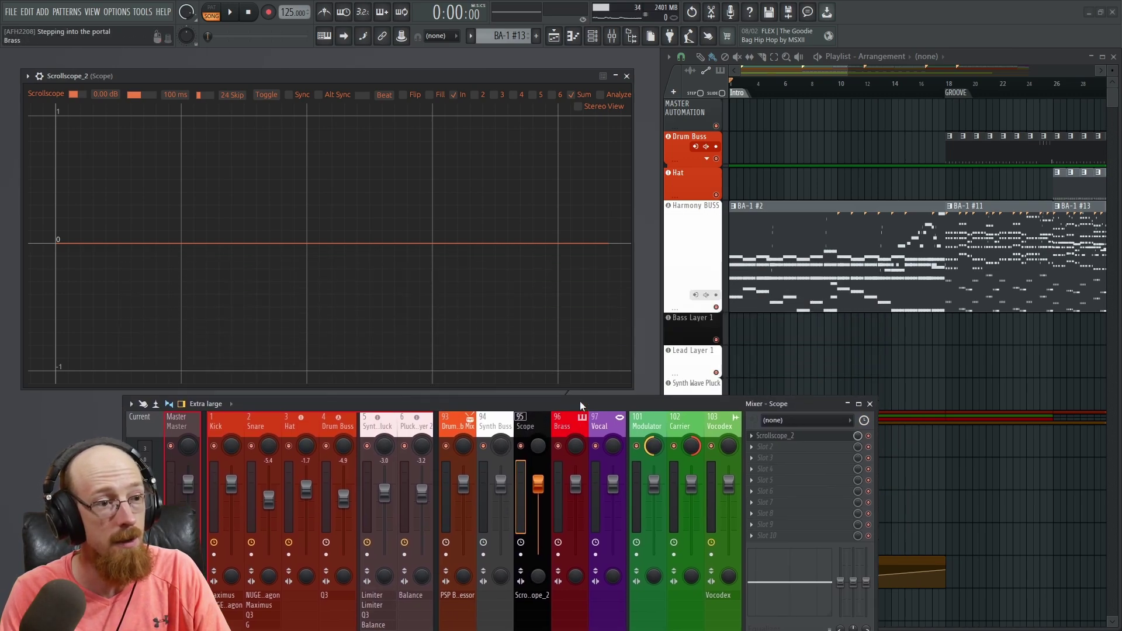
pyautogui.press('space')
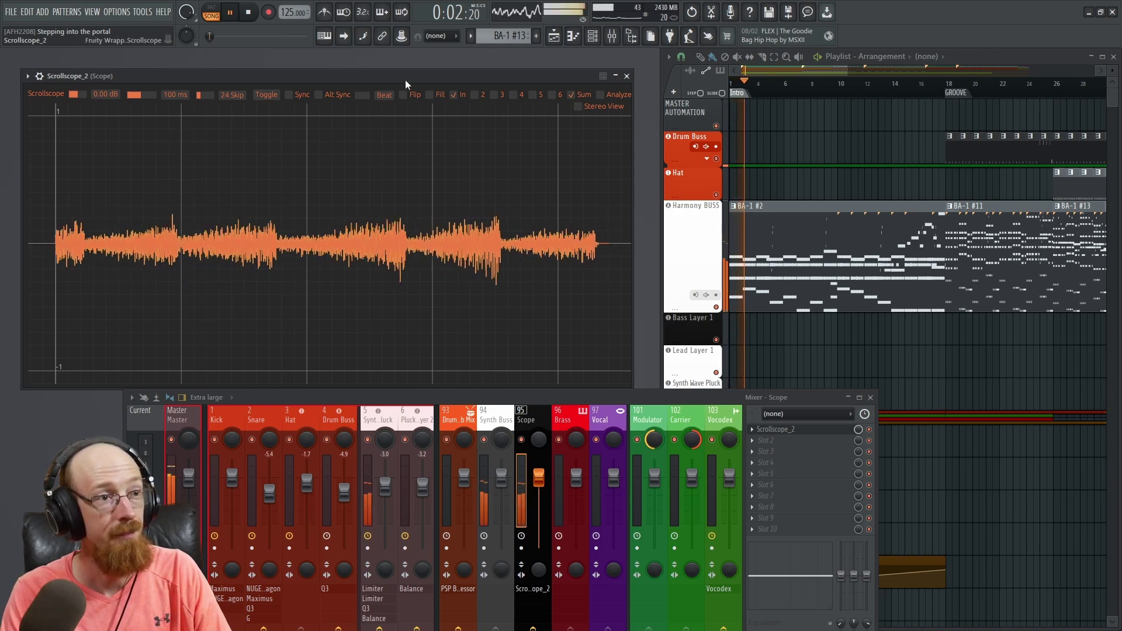
# Stop playback, set the Scrollscope length to 1000 ms, and play again
pyautogui.press('space')
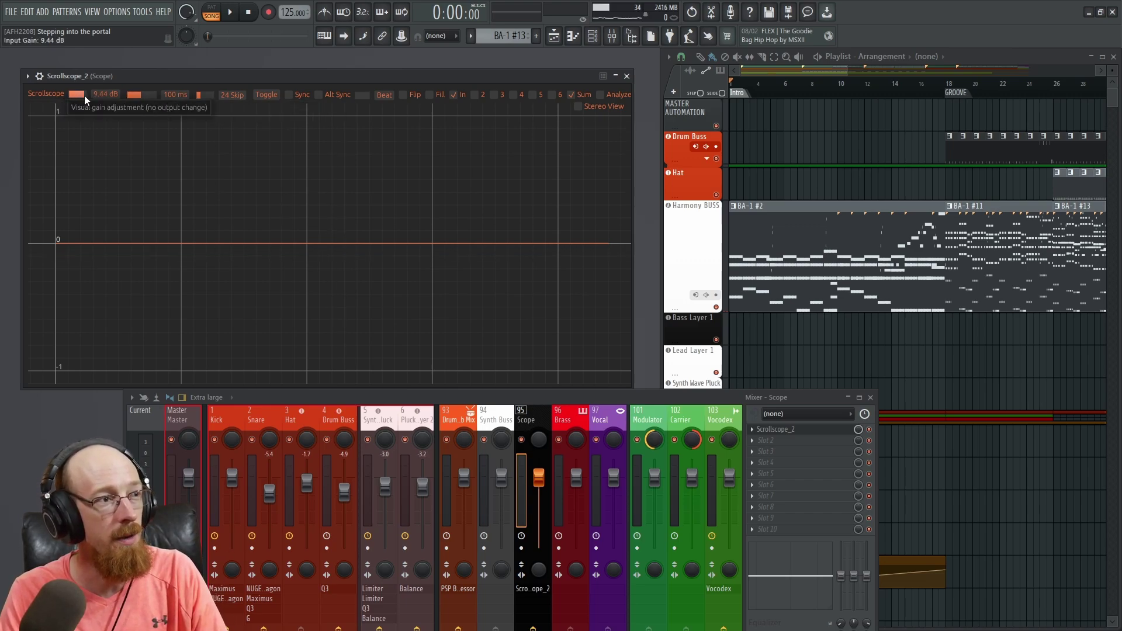
pyautogui.moveTo(136, 95); pyautogui.dragTo(166, 96)
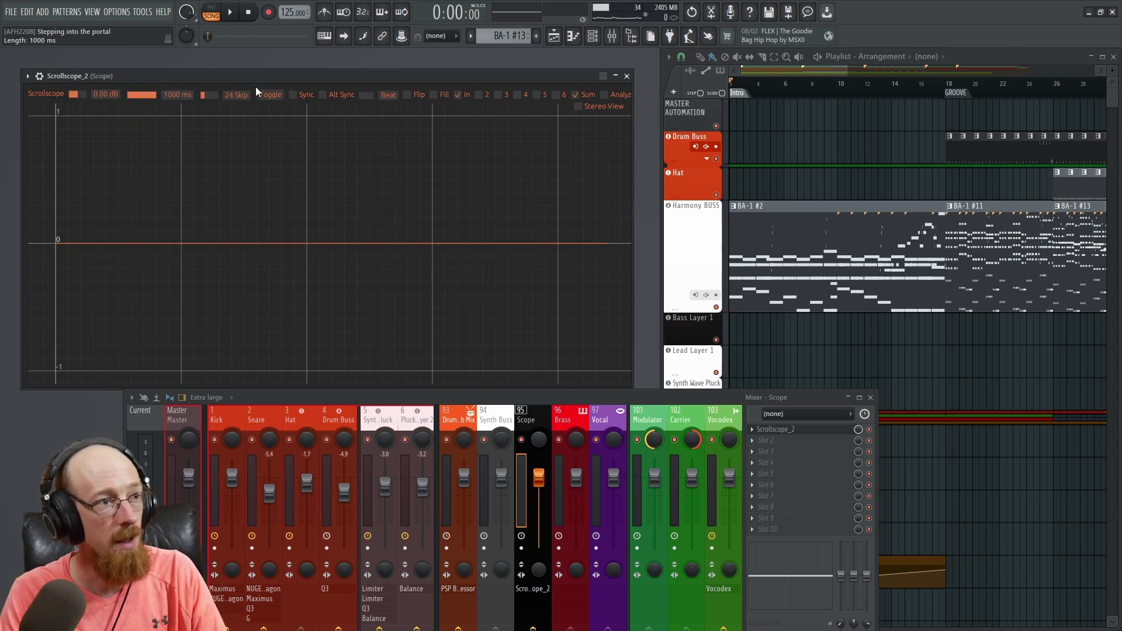
pyautogui.press('space')
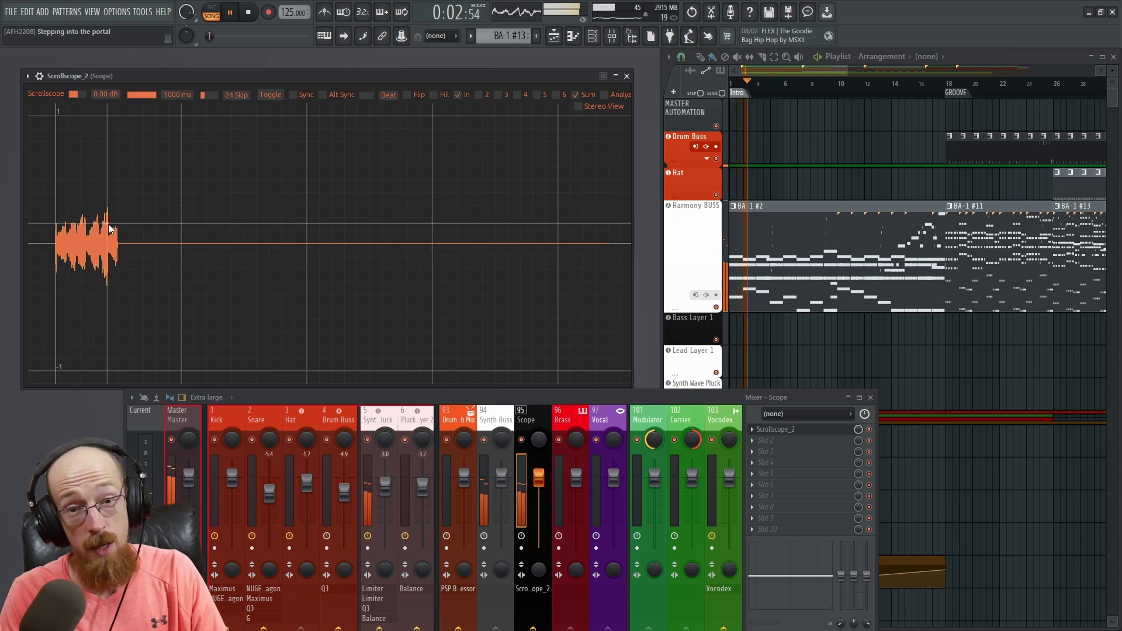
# Switch to the desktop, then restore FL Studio from the taskbar and scroll the Playlist
pyautogui.press('super+d')
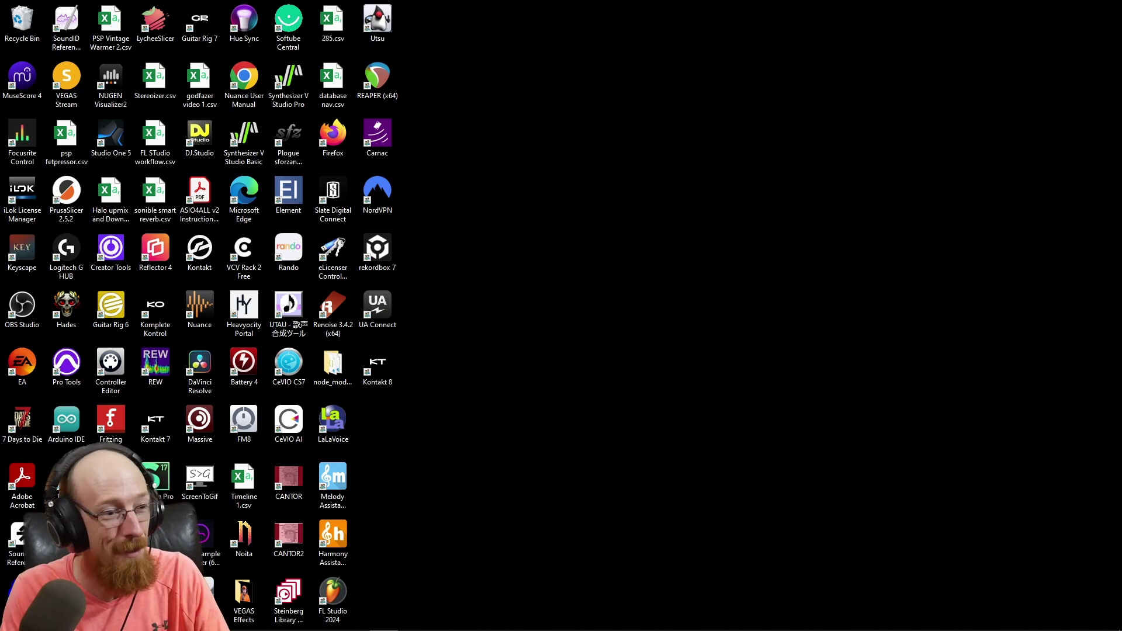
pyautogui.moveTo(309, 626)
pyautogui.click(270, 620)
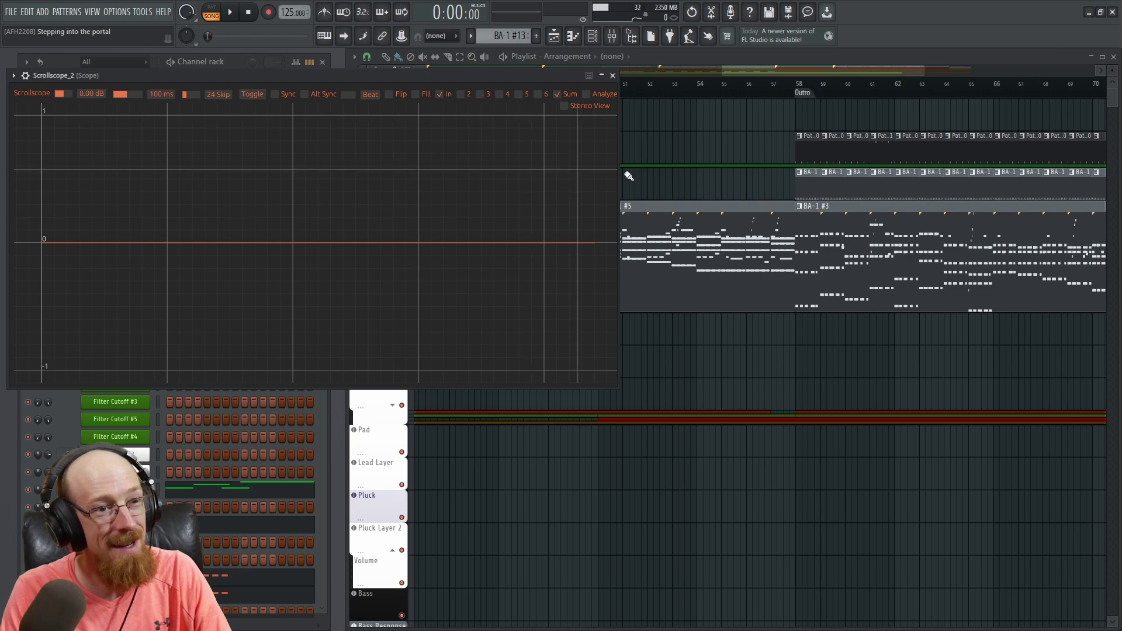
pyautogui.moveTo(803, 72); pyautogui.dragTo(564, 90)
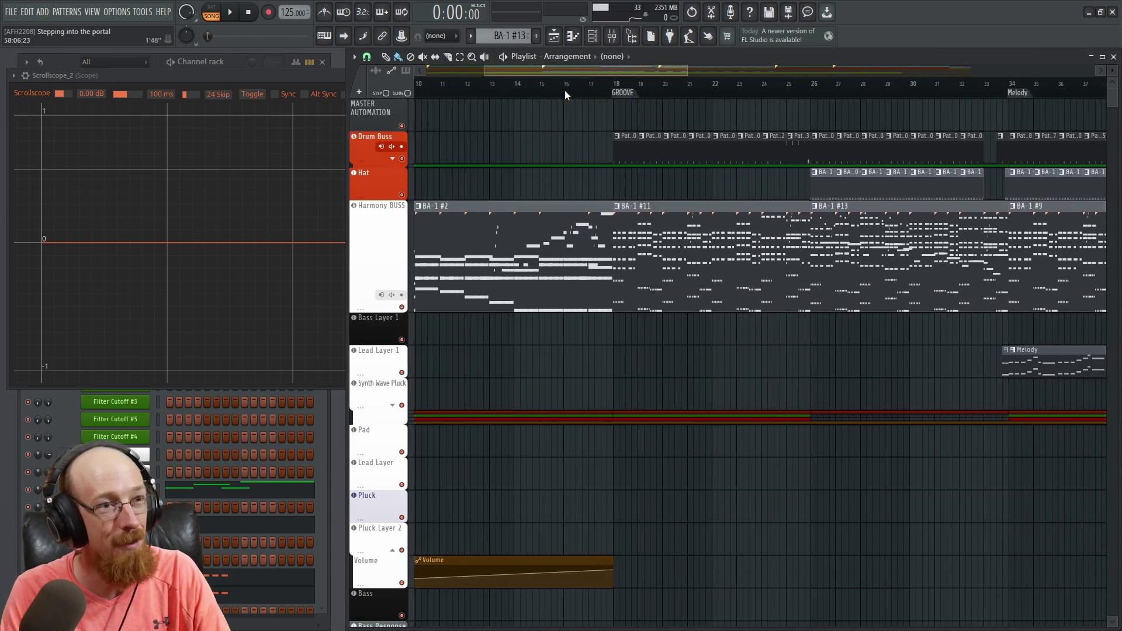
# Play from bar 21 with the Mixer open (F9), setting Scrollscope length to 520 ms
pyautogui.click(291, 78)
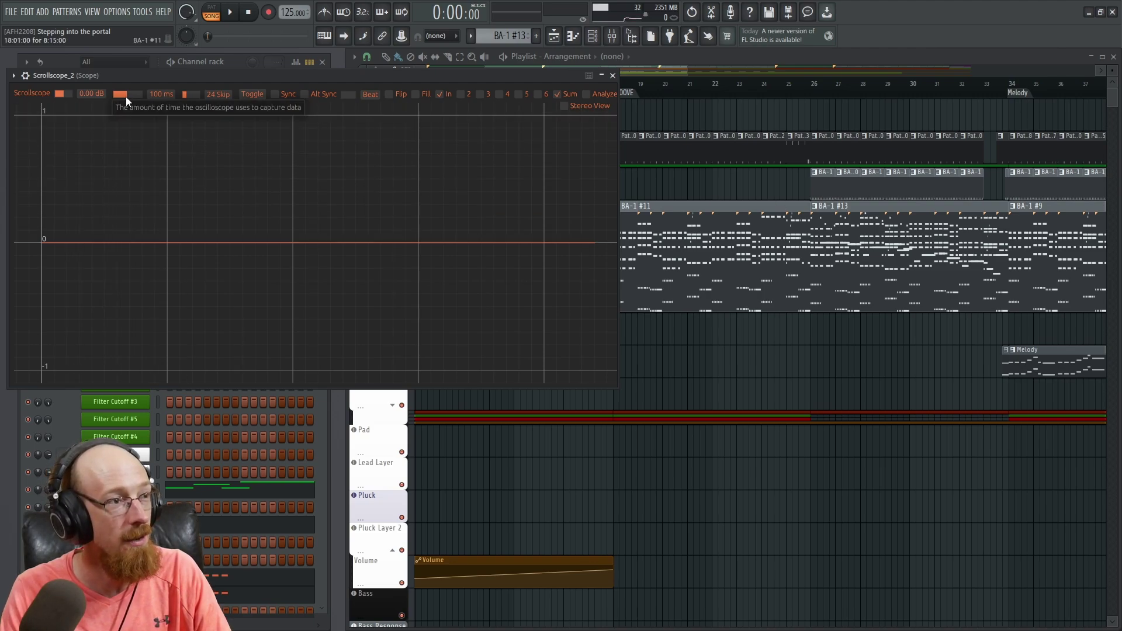
pyautogui.moveTo(125, 97); pyautogui.dragTo(139, 97)
pyautogui.click(693, 93)
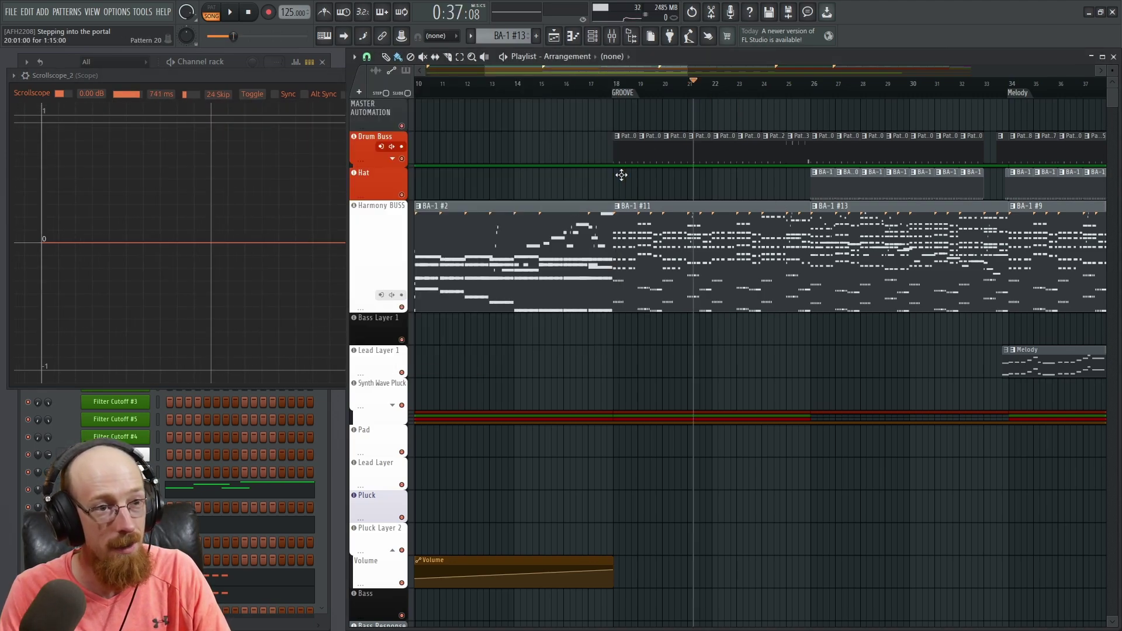
pyautogui.press('space')
pyautogui.press('F9')
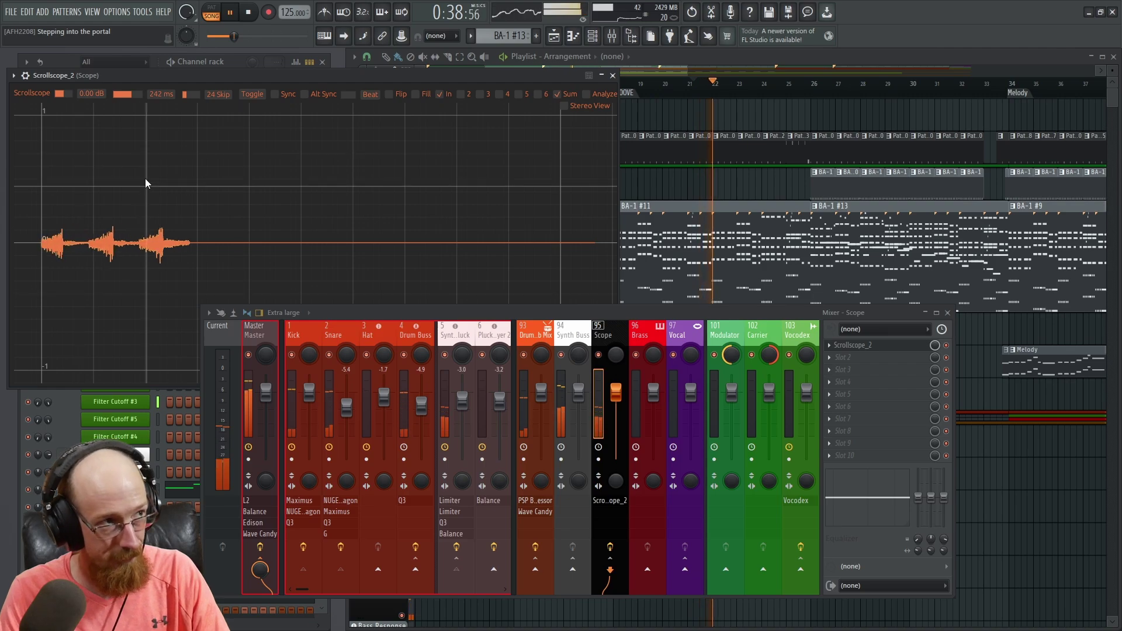
pyautogui.moveTo(138, 94); pyautogui.dragTo(282, 72)
pyautogui.press('space')
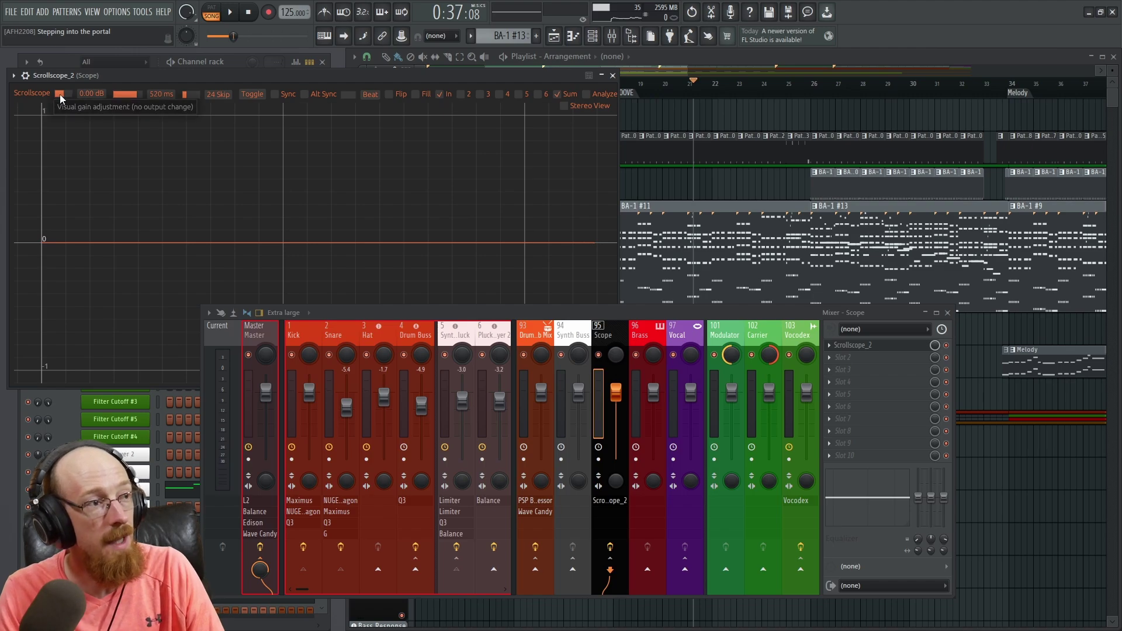
# Sweep Scrollscope gain between +12 dB and -12 dB during playback, ending at 2.10 dB
pyautogui.moveTo(60, 94); pyautogui.dragTo(87, 94)
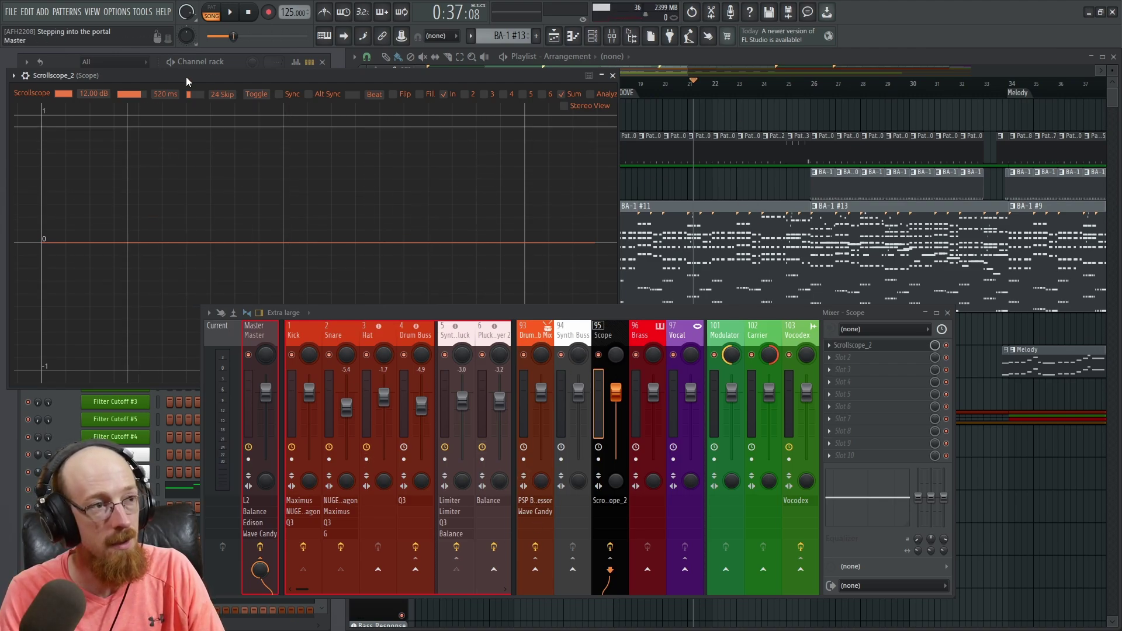
pyautogui.press('space')
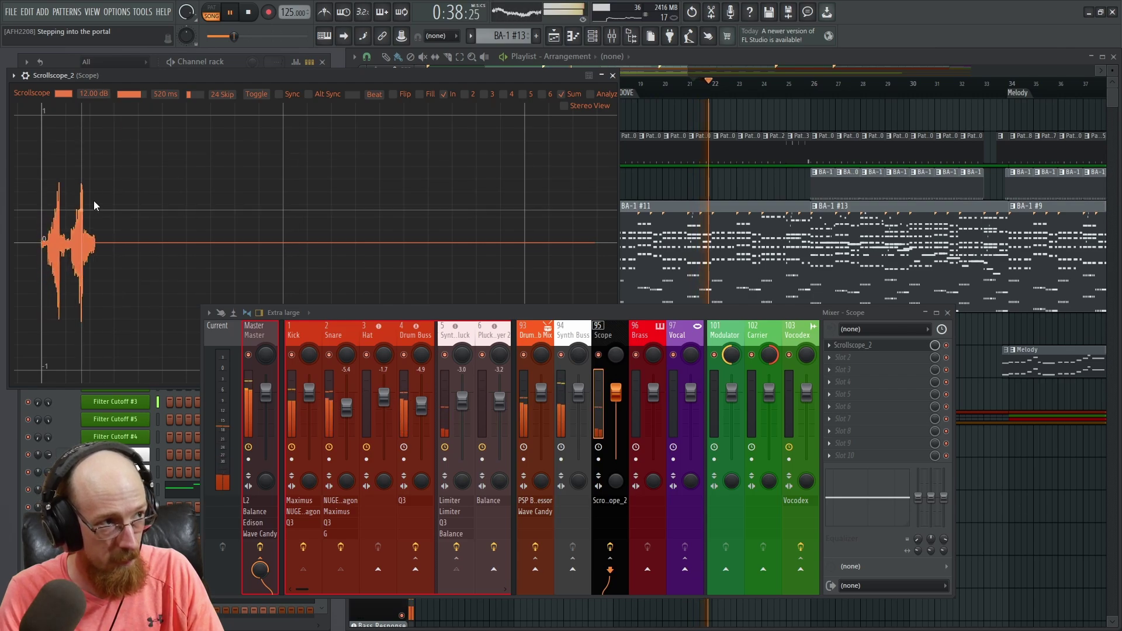
pyautogui.moveTo(67, 93); pyautogui.dragTo(55, 96)
pyautogui.press('space')
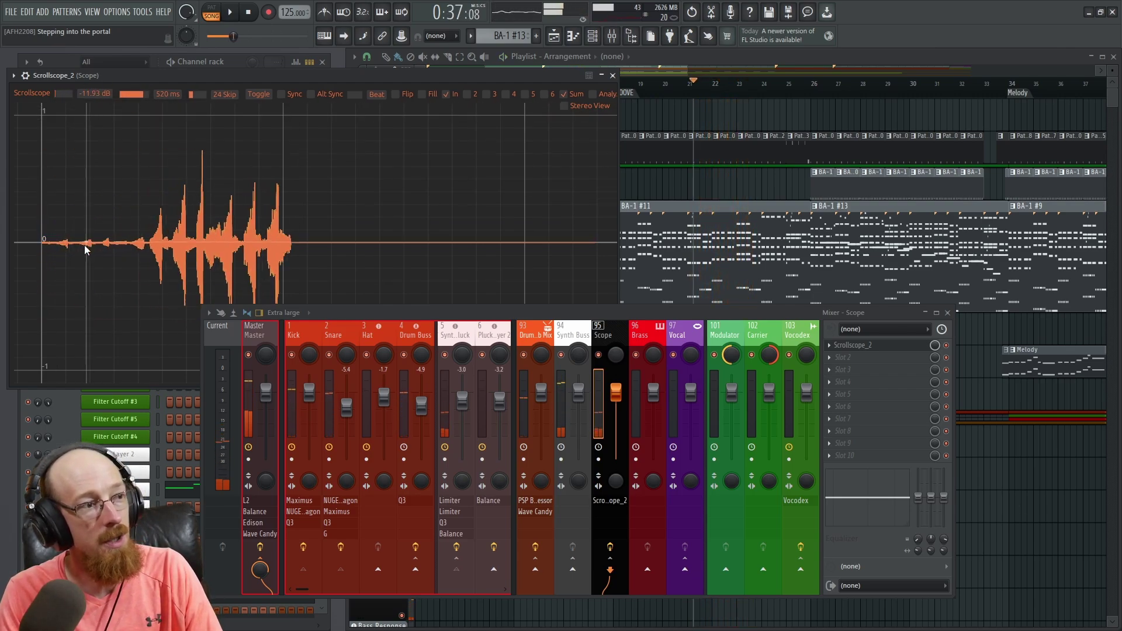
pyautogui.moveTo(62, 93)
pyautogui.mouseDown()
pyautogui.moveTo(78, 93)
pyautogui.moveTo(64, 93)
pyautogui.mouseUp()
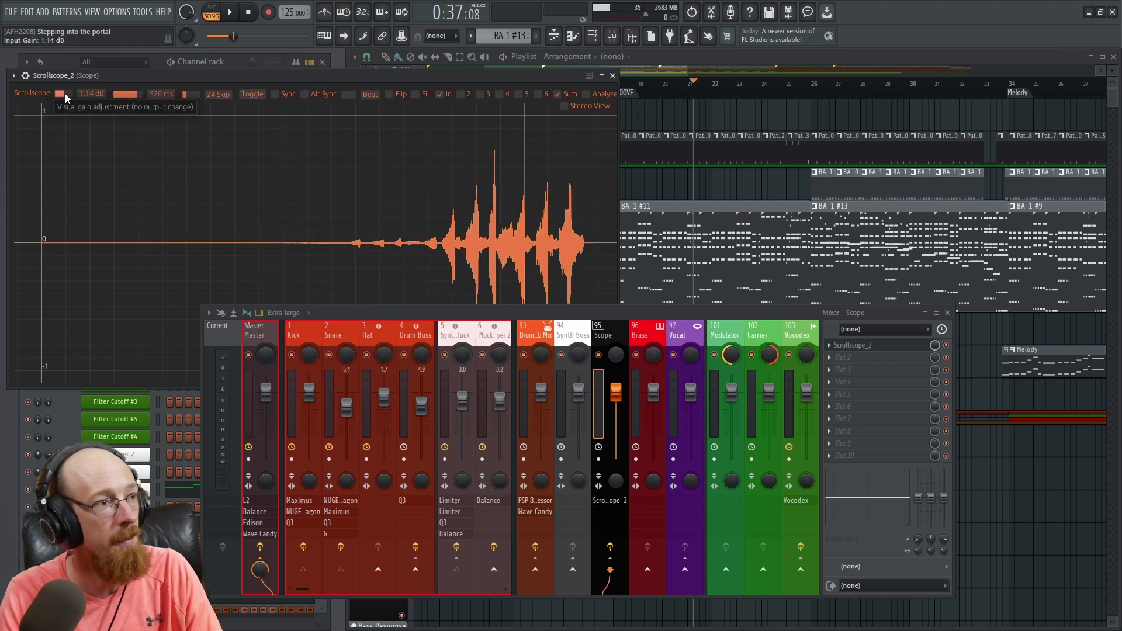
pyautogui.moveTo(557, 311); pyautogui.dragTo(440, 297)
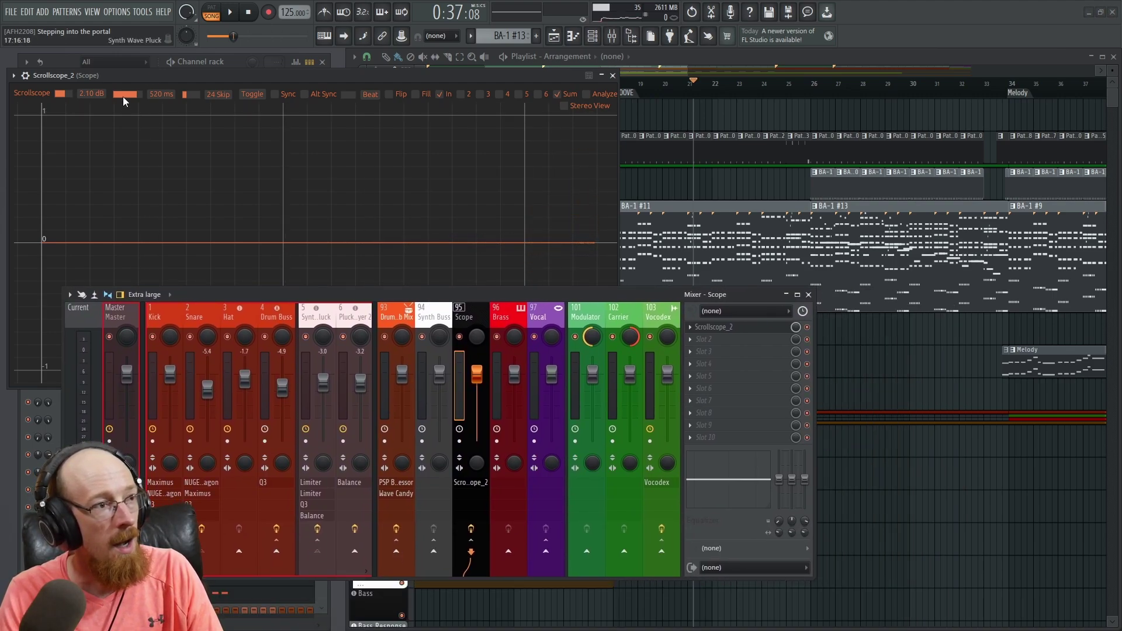
# Shorten the Scrollscope capture length to 23 ms and move the mixer down and right
pyautogui.moveTo(126, 93); pyautogui.dragTo(125, 95)
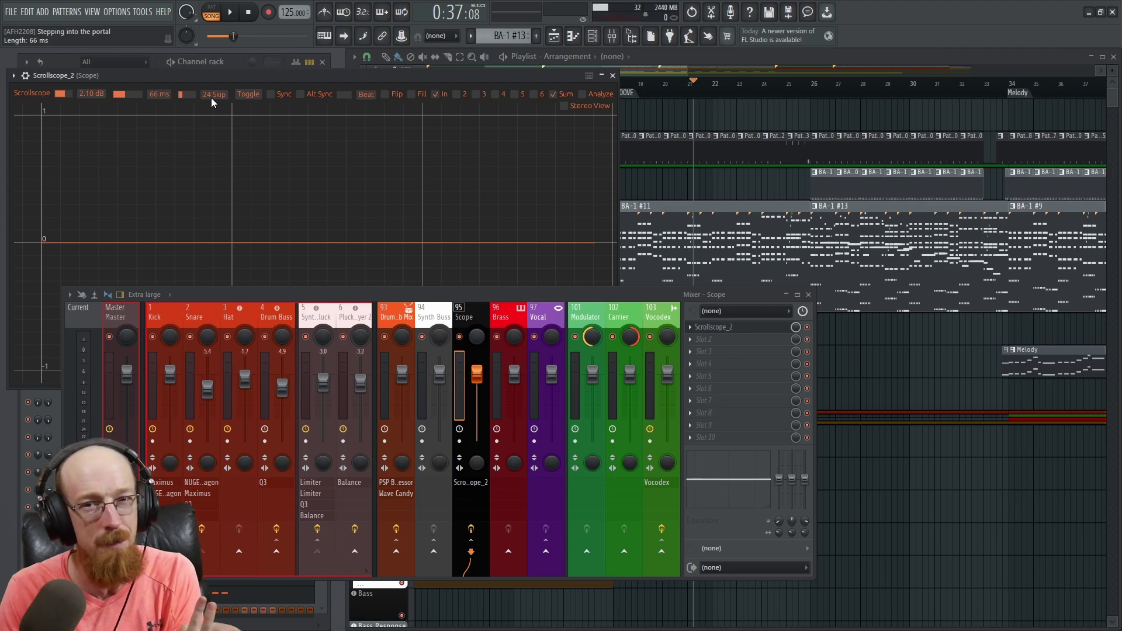
pyautogui.moveTo(315, 294); pyautogui.dragTo(523, 391)
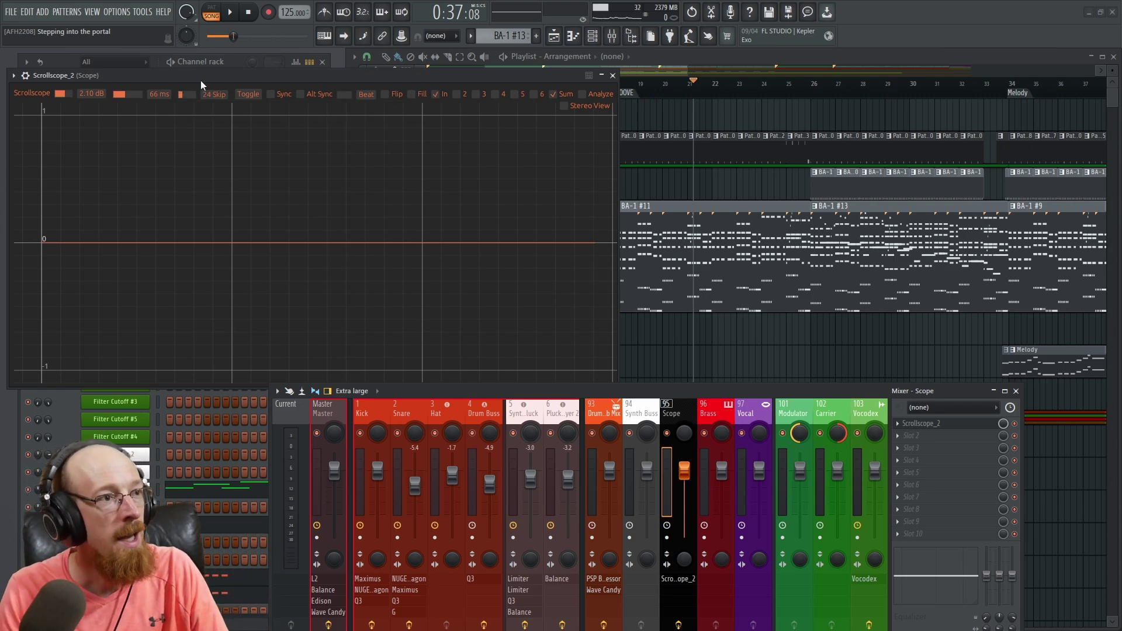
pyautogui.scroll(-5, 118, 98)
pyautogui.scroll(3, 119, 99)
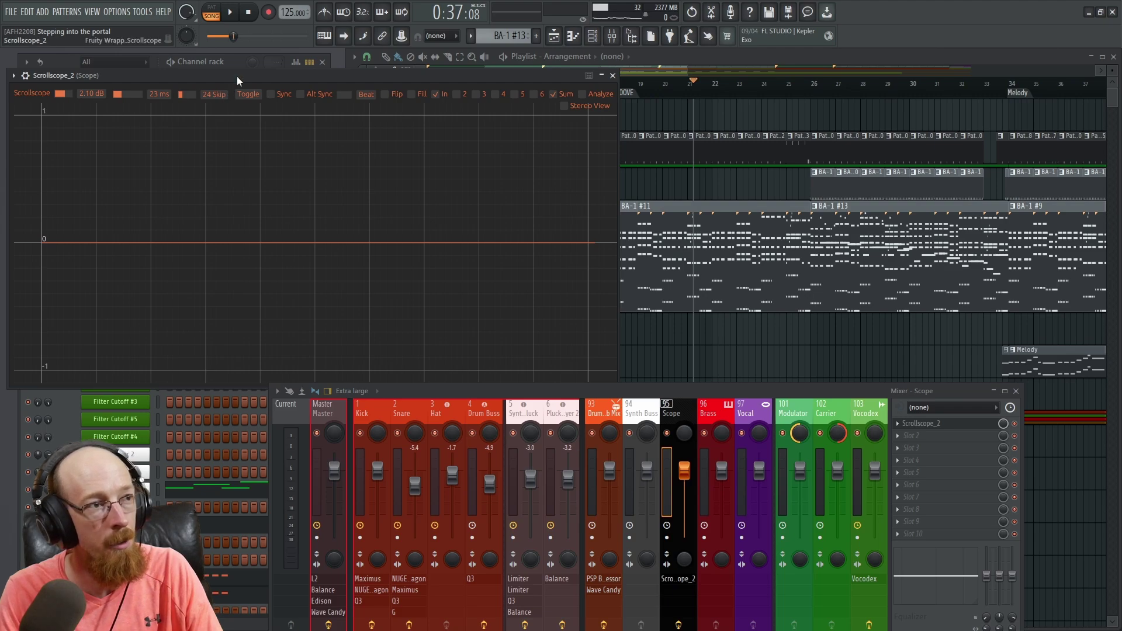
# During playback, scroll the Skip slider through several values, settling on 44
pyautogui.press('space')
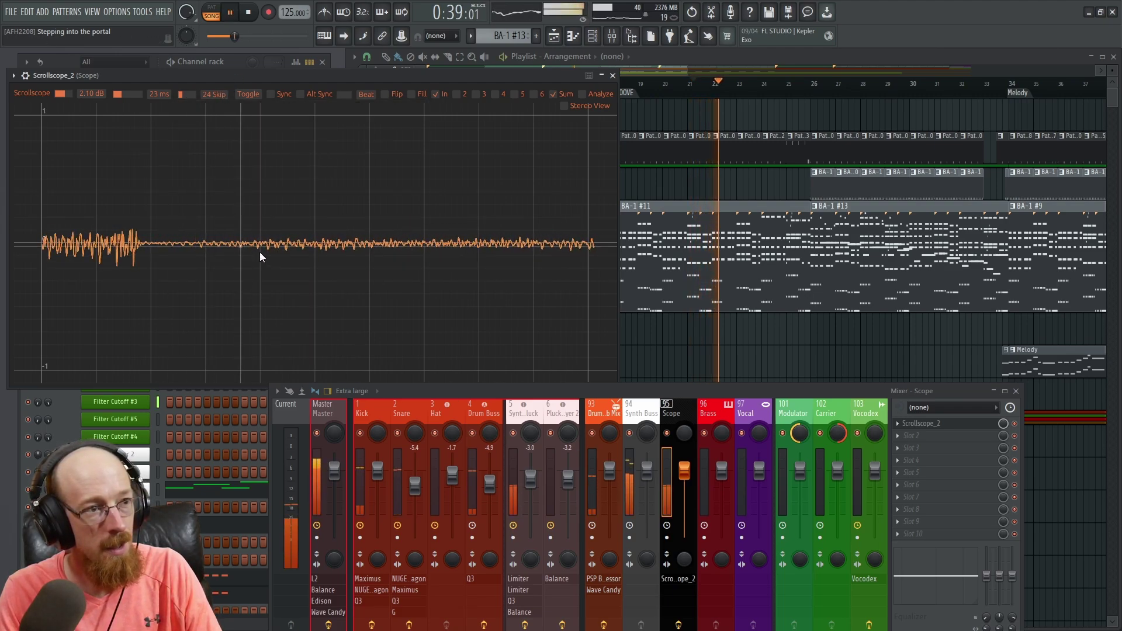
pyautogui.scroll(-5, 180, 99)
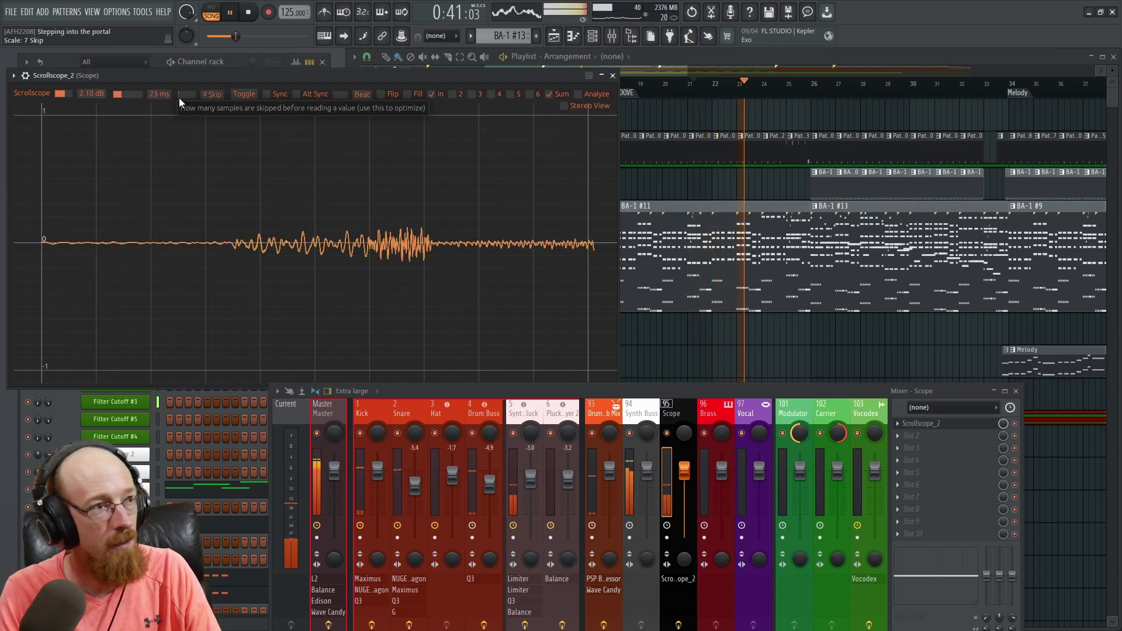
pyautogui.scroll(-3, 180, 98)
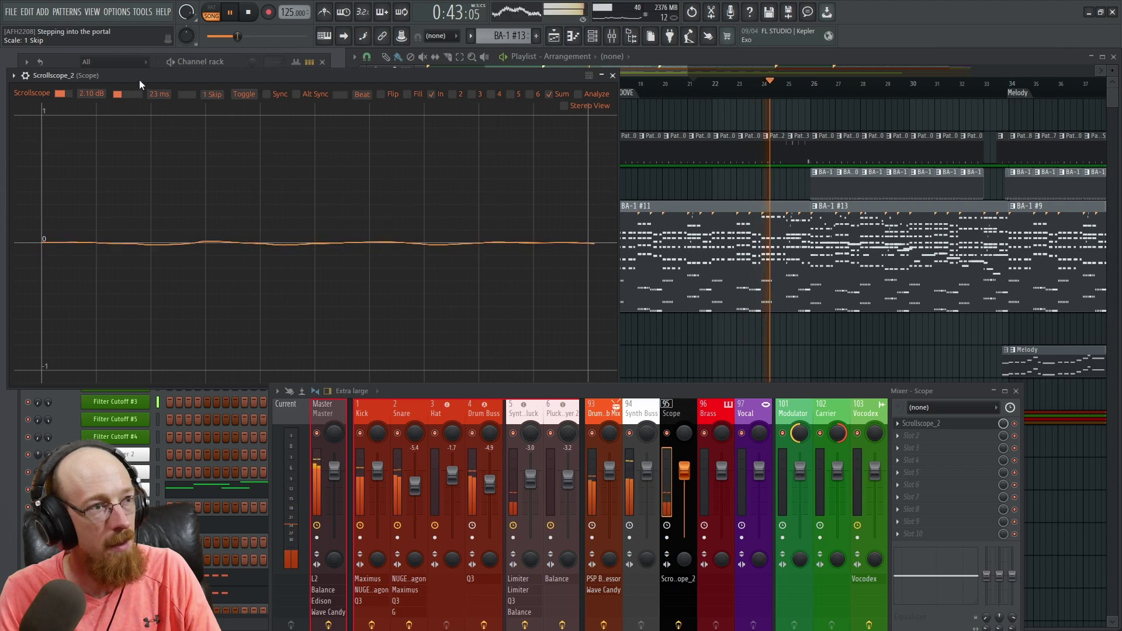
pyautogui.scroll(10, 183, 98)
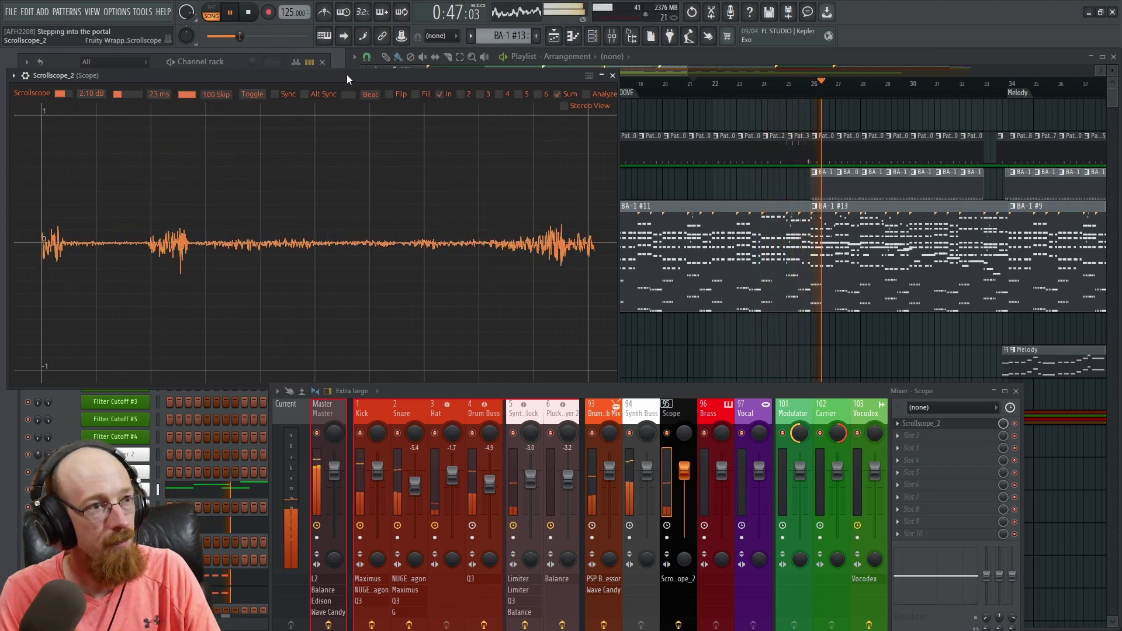
pyautogui.press('space')
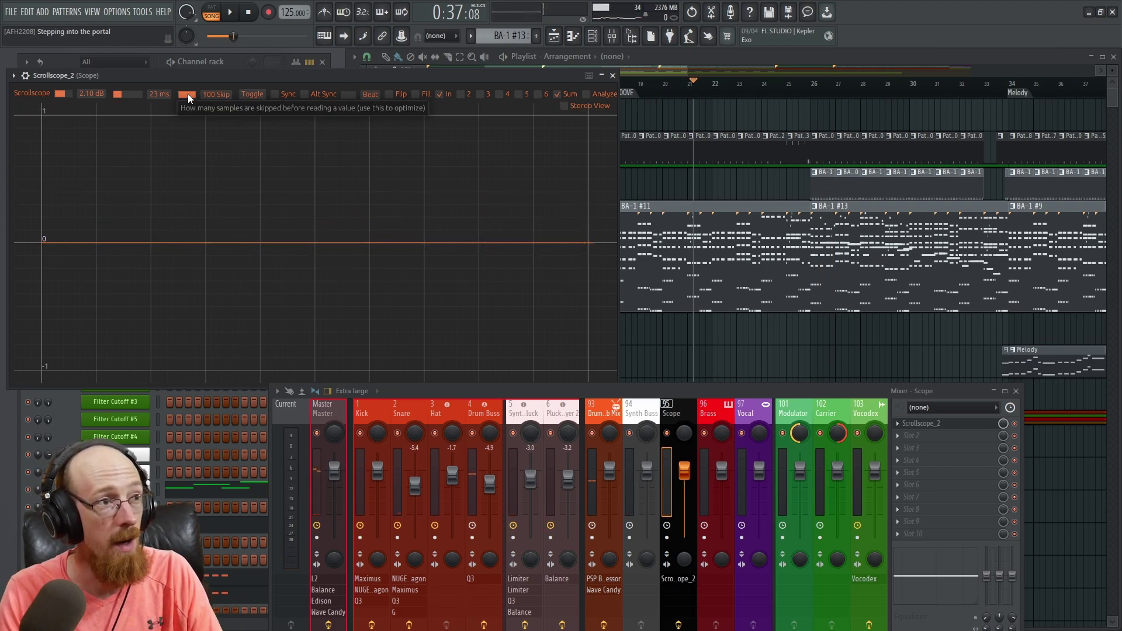
pyautogui.scroll(-5, 188, 97)
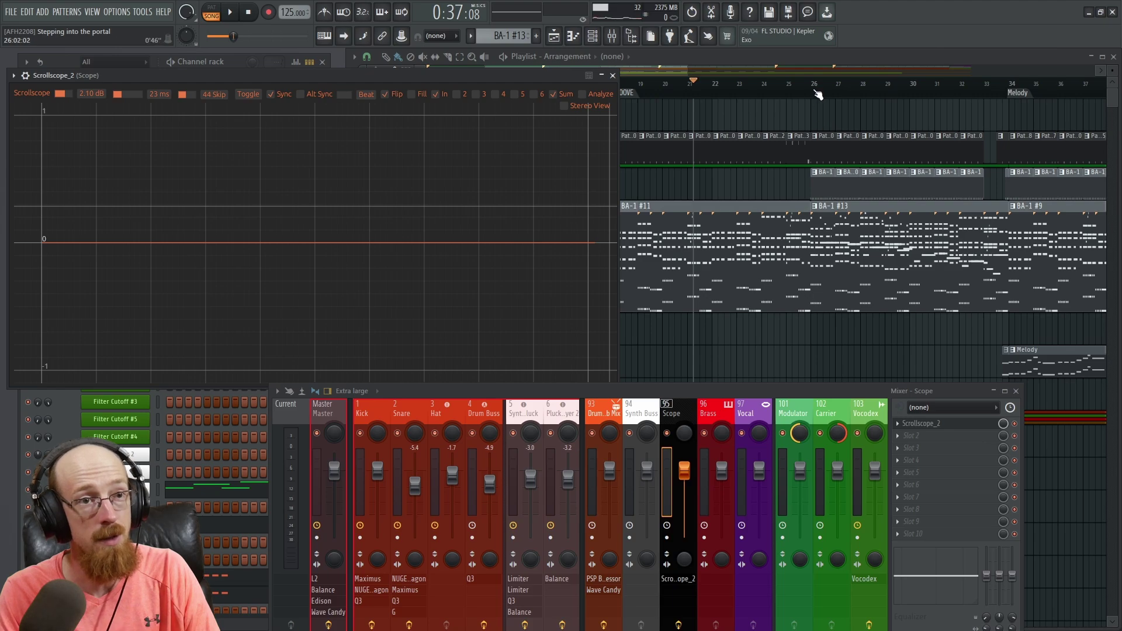
# Move the song position to bar 26, raise the mixer, and start playback
pyautogui.click(817, 96)
pyautogui.click(275, 75)
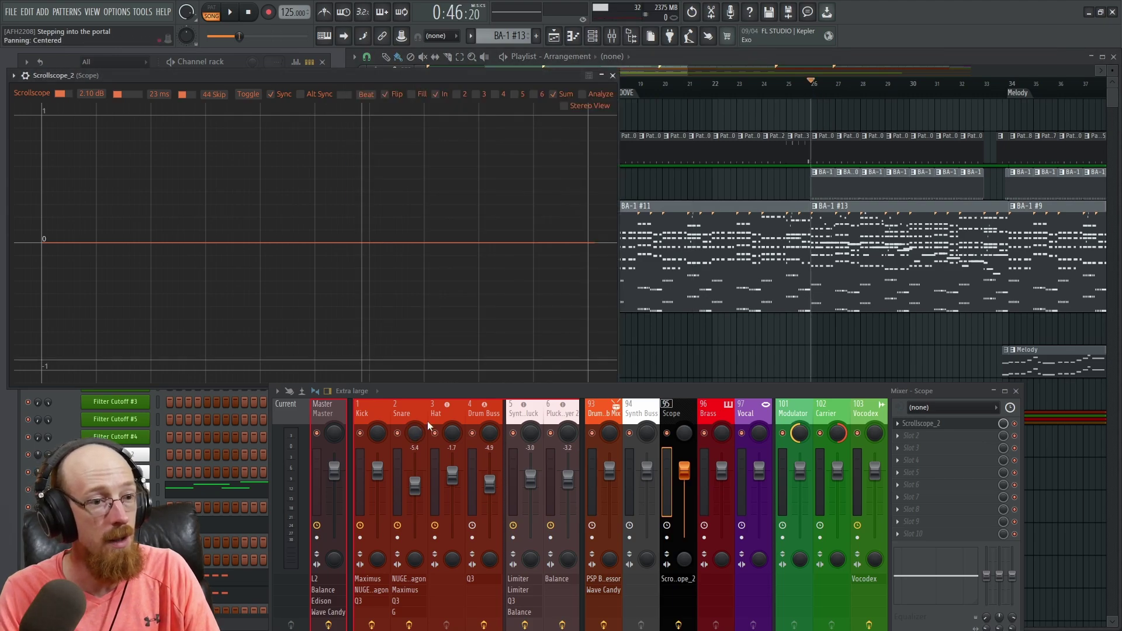
pyautogui.moveTo(596, 393); pyautogui.dragTo(591, 370)
pyautogui.press('space')
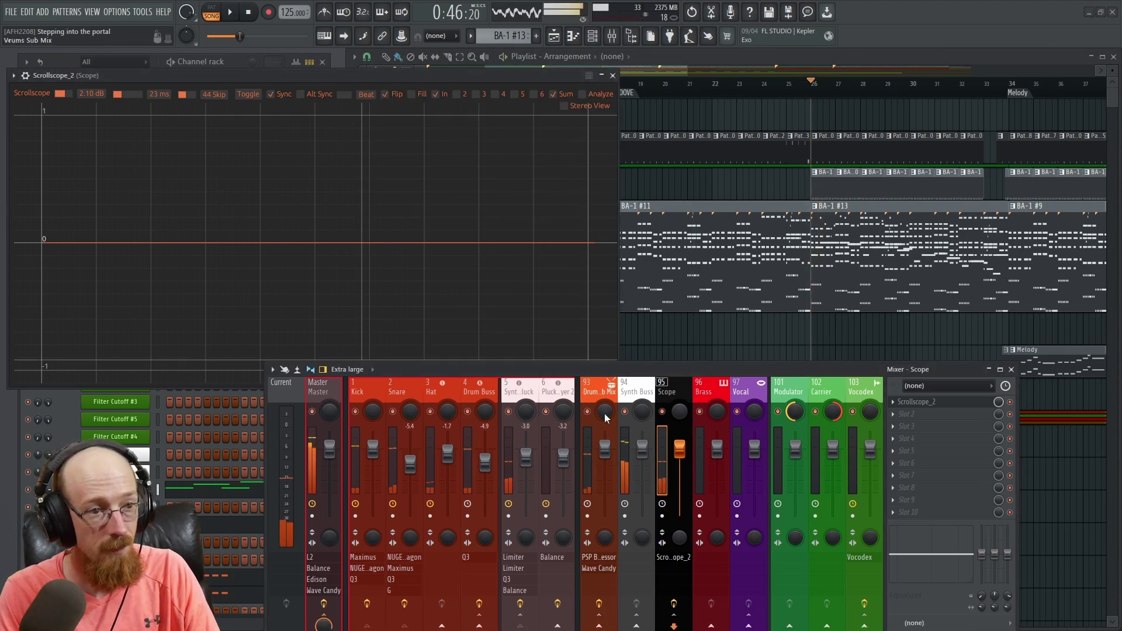
# Select the Kick then the Scope track, and drop the mixer below the Scrollscope window
pyautogui.click(642, 416)
pyautogui.moveTo(641, 397); pyautogui.dragTo(610, 288)
pyautogui.click(488, 284)
pyautogui.click(325, 292)
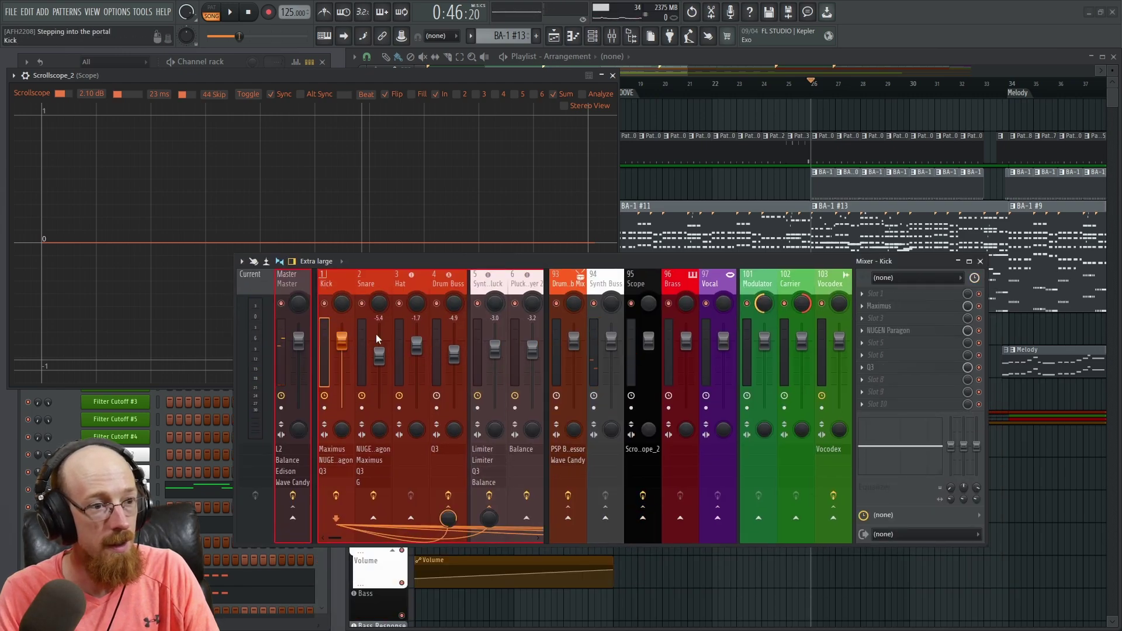
pyautogui.click(454, 87)
pyautogui.moveTo(560, 268); pyautogui.dragTo(569, 414)
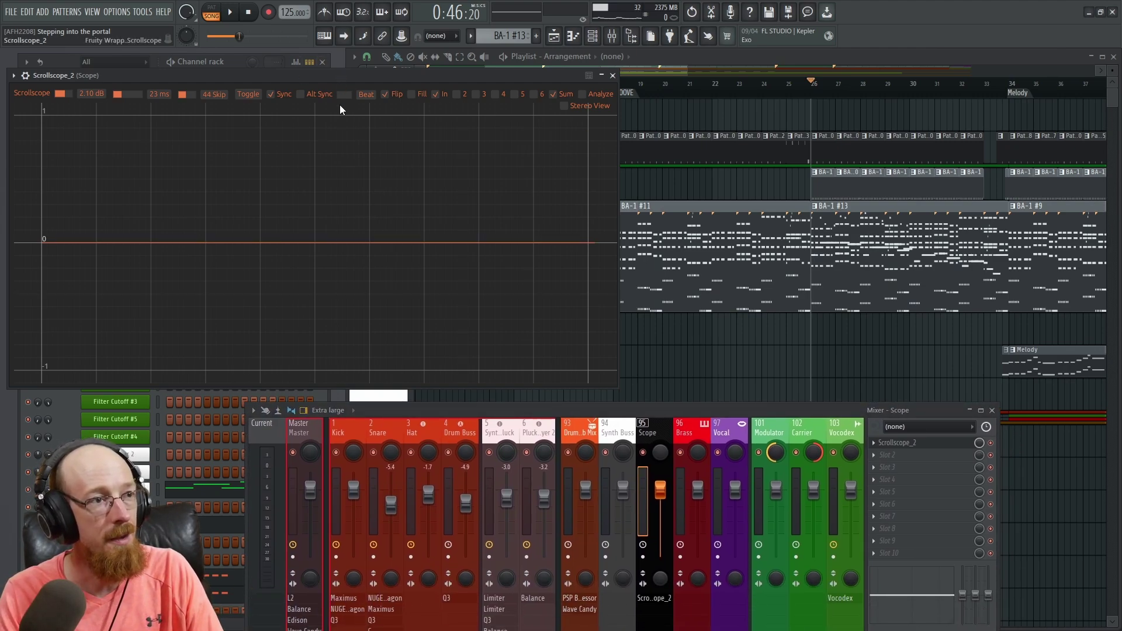
pyautogui.press('space')
# Preview Alt Sync, Bar interval and flipped drawing, then turn regular Sync back on
pyautogui.press('space')
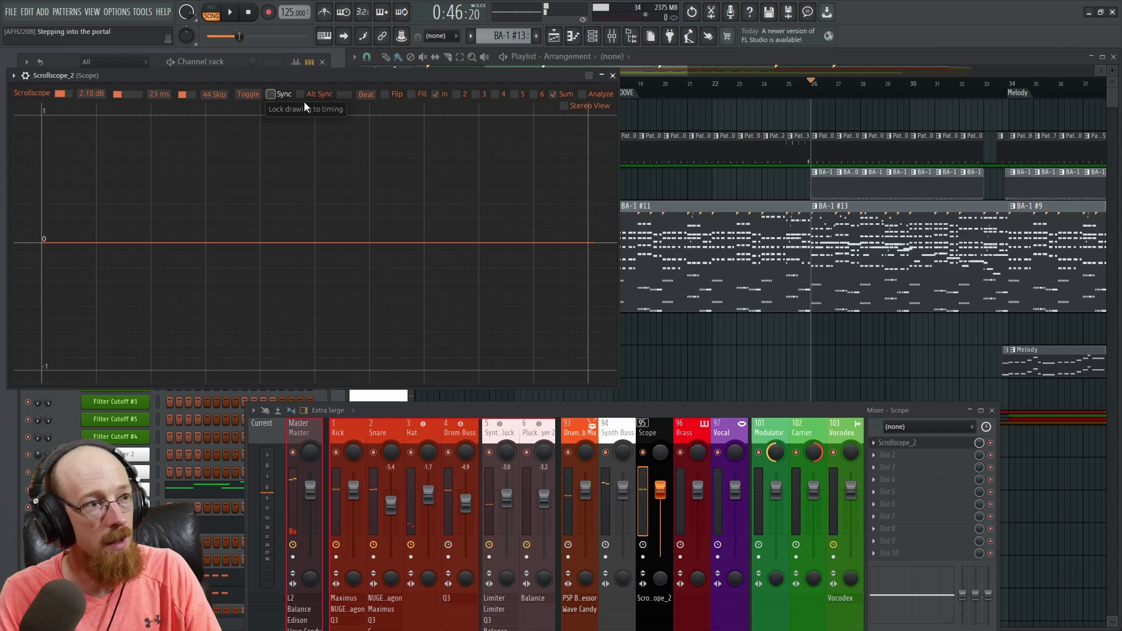
pyautogui.click(321, 99)
pyautogui.press('space')
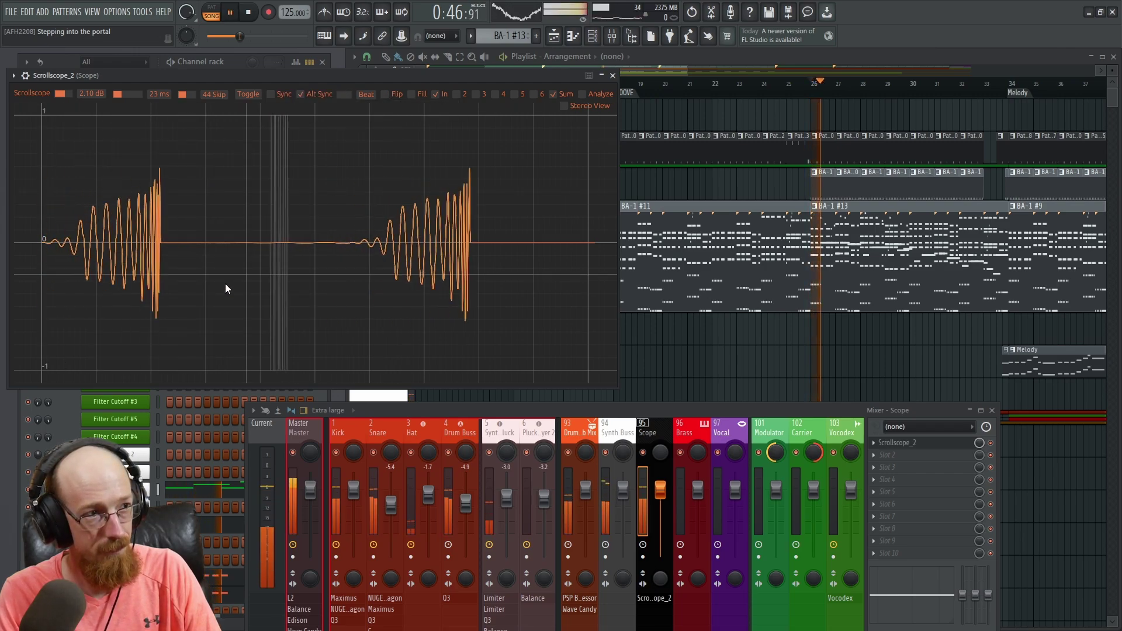
pyautogui.press('space')
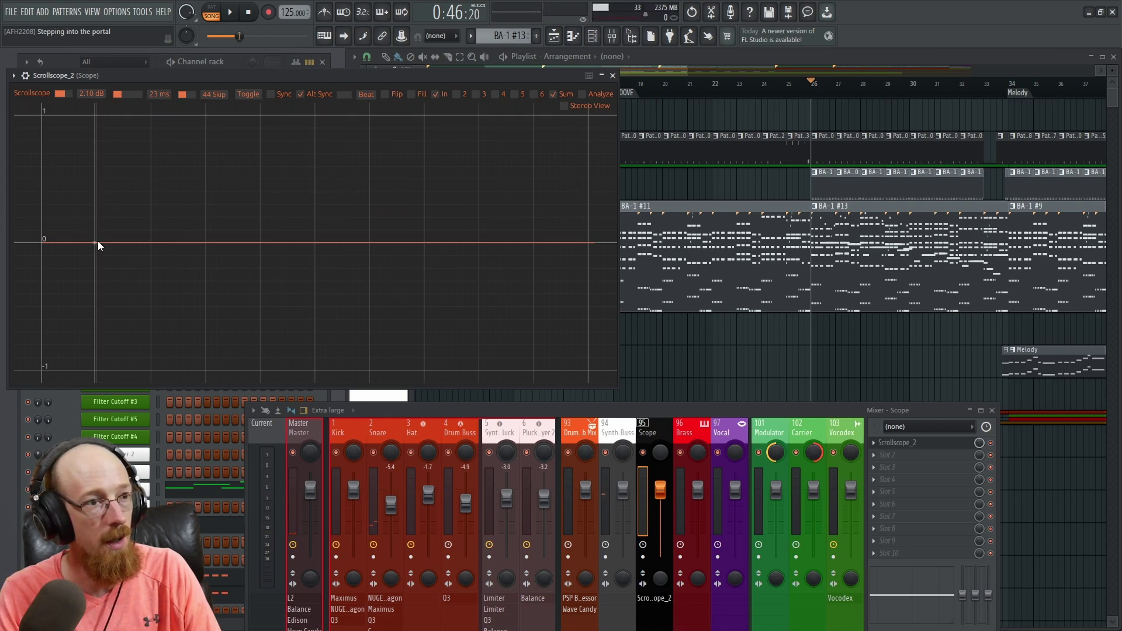
pyautogui.click(346, 95)
pyautogui.press('space')
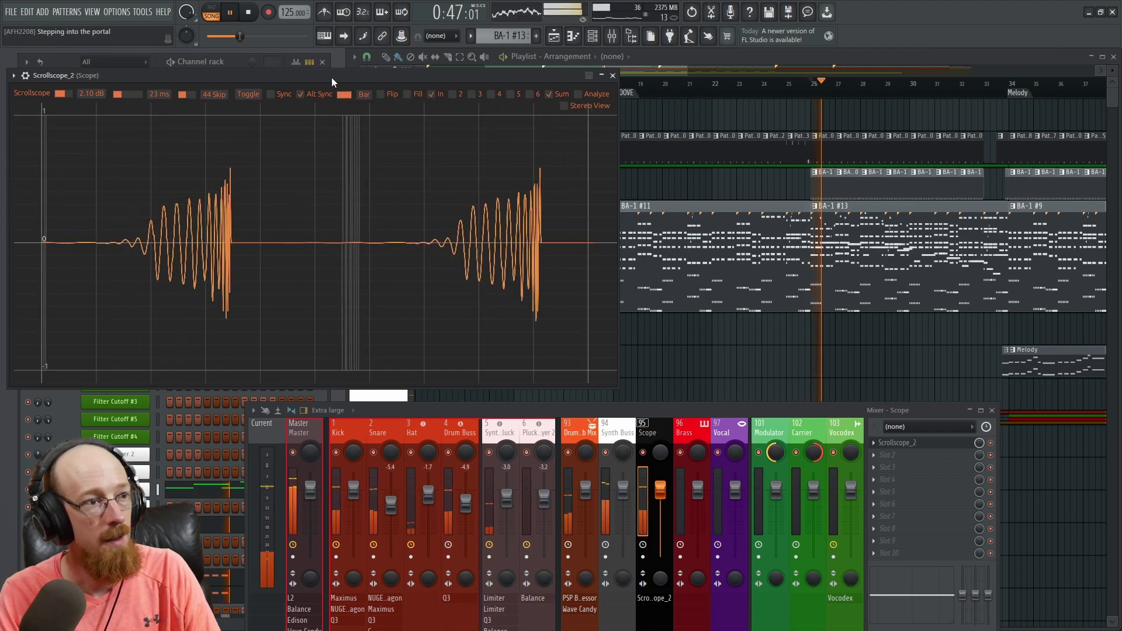
pyautogui.click(386, 96)
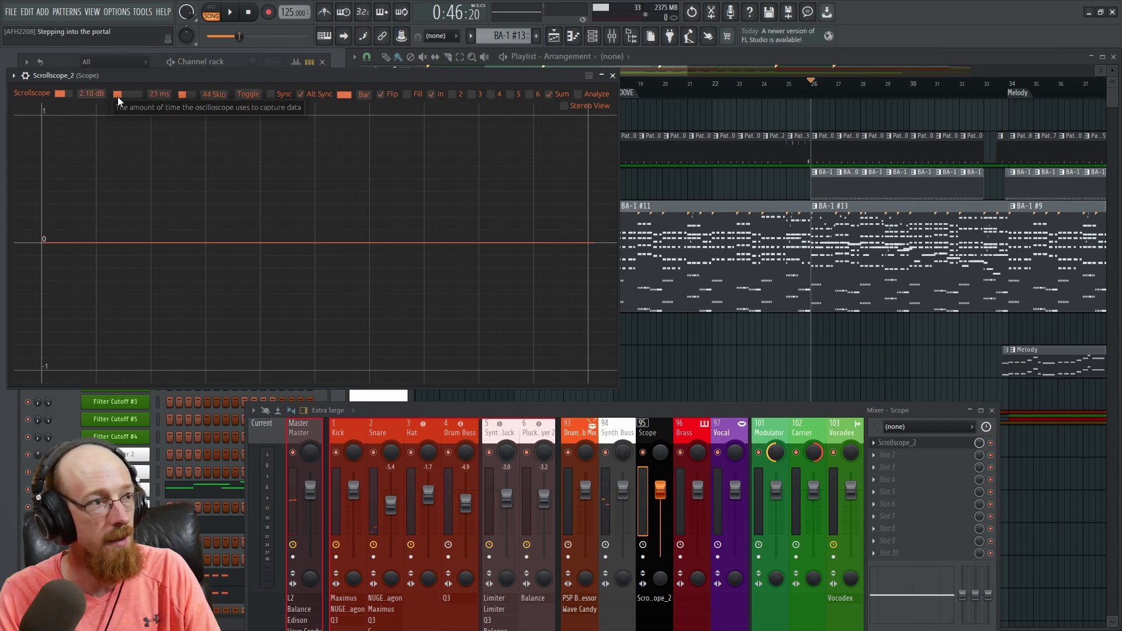
pyautogui.press('space')
pyautogui.click(270, 94)
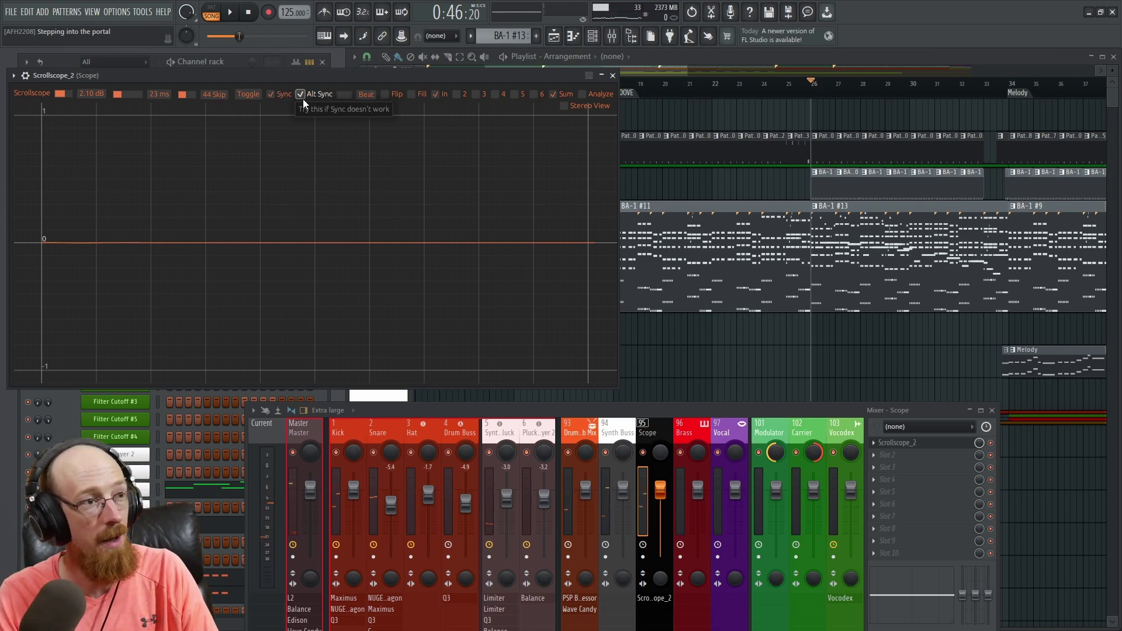
# Keep the Beat interval and compare filled versus unfilled waveforms, leaving Fill off
pyautogui.click(365, 95)
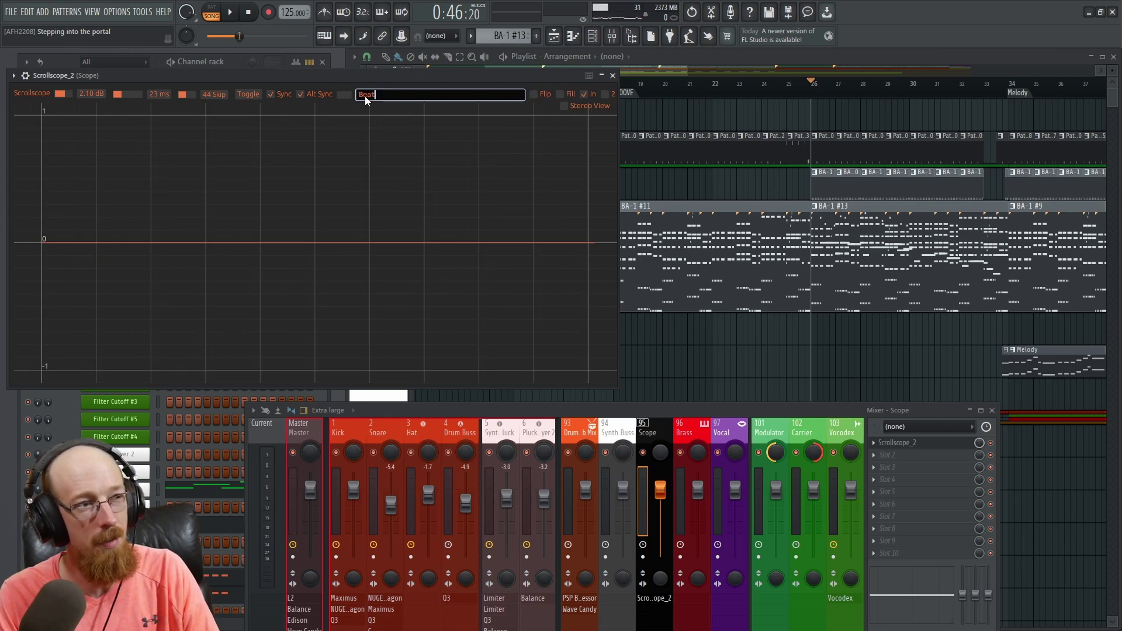
pyautogui.click(401, 114)
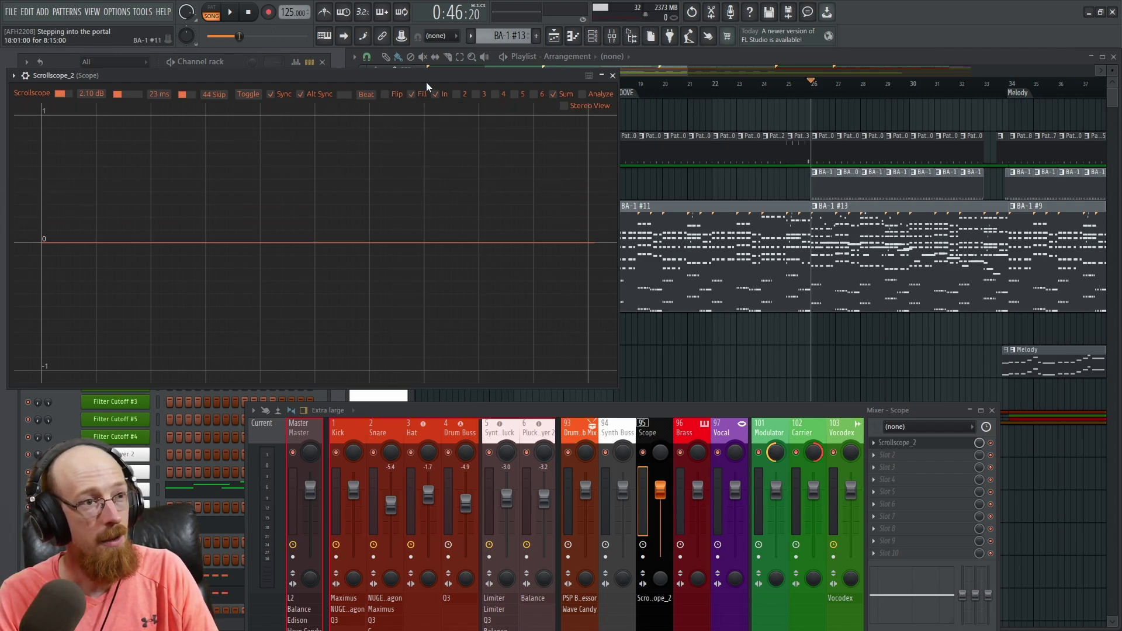
pyautogui.click(420, 95)
pyautogui.press('space')
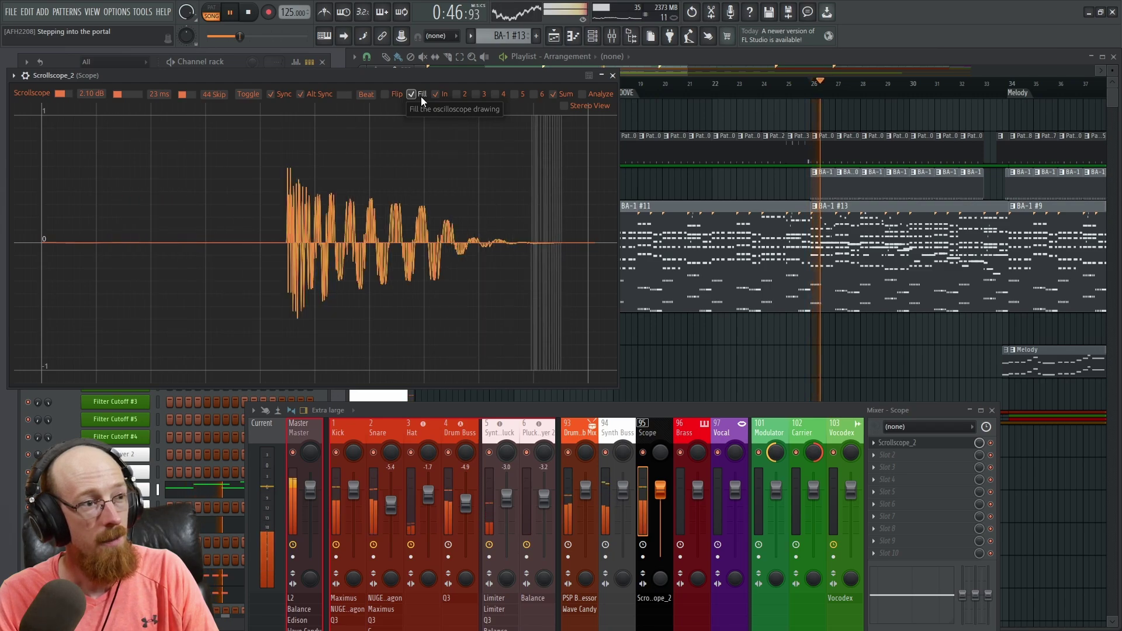
pyautogui.press('space')
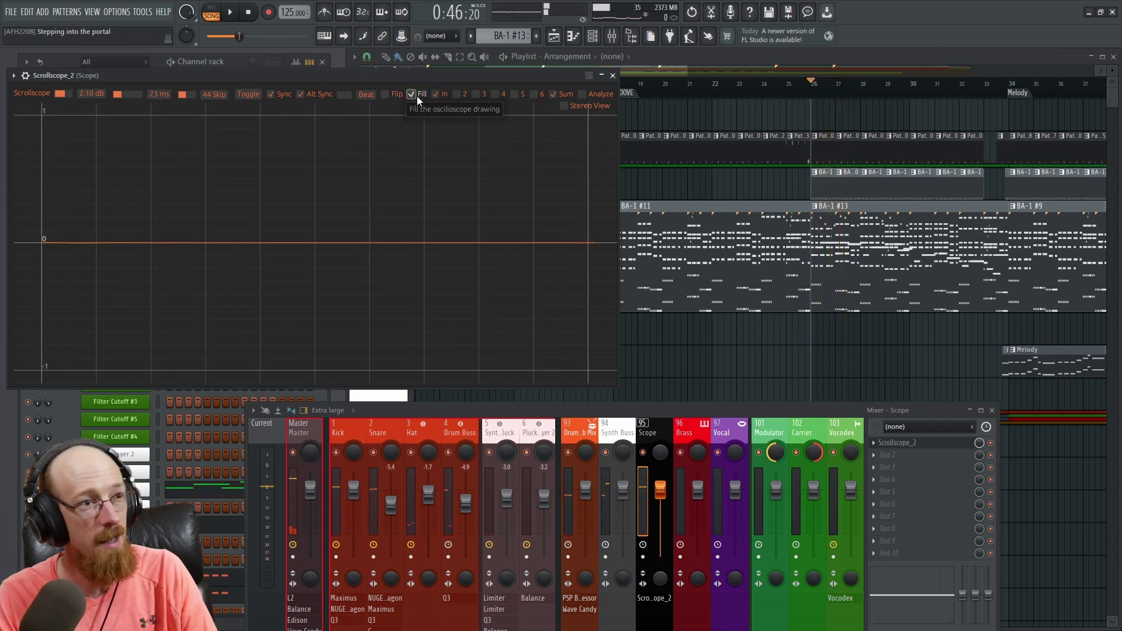
pyautogui.click(422, 94)
pyautogui.press('space')
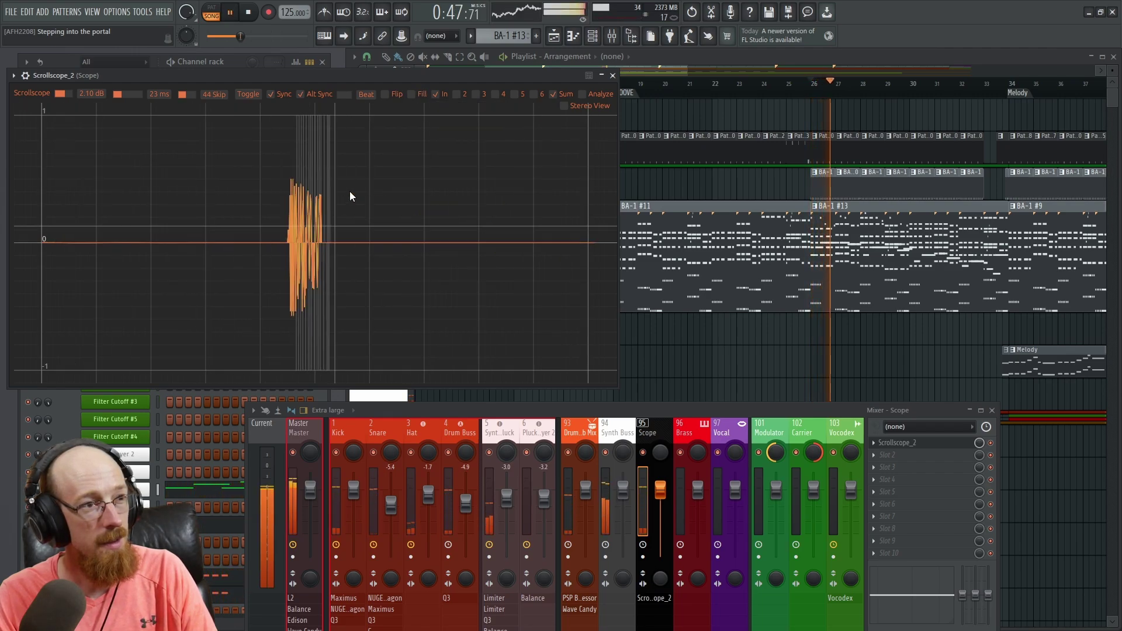
pyautogui.press('space')
# Turn on Stereo View, preview it, then scroll the vertical scale down and back up
pyautogui.click(567, 106)
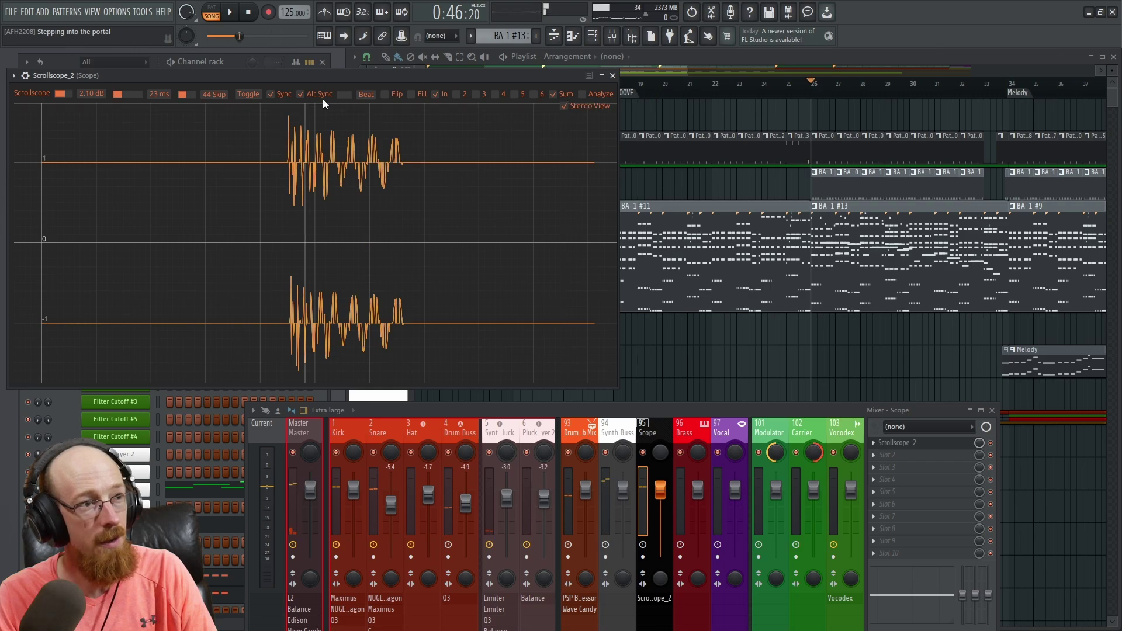
pyautogui.press('space')
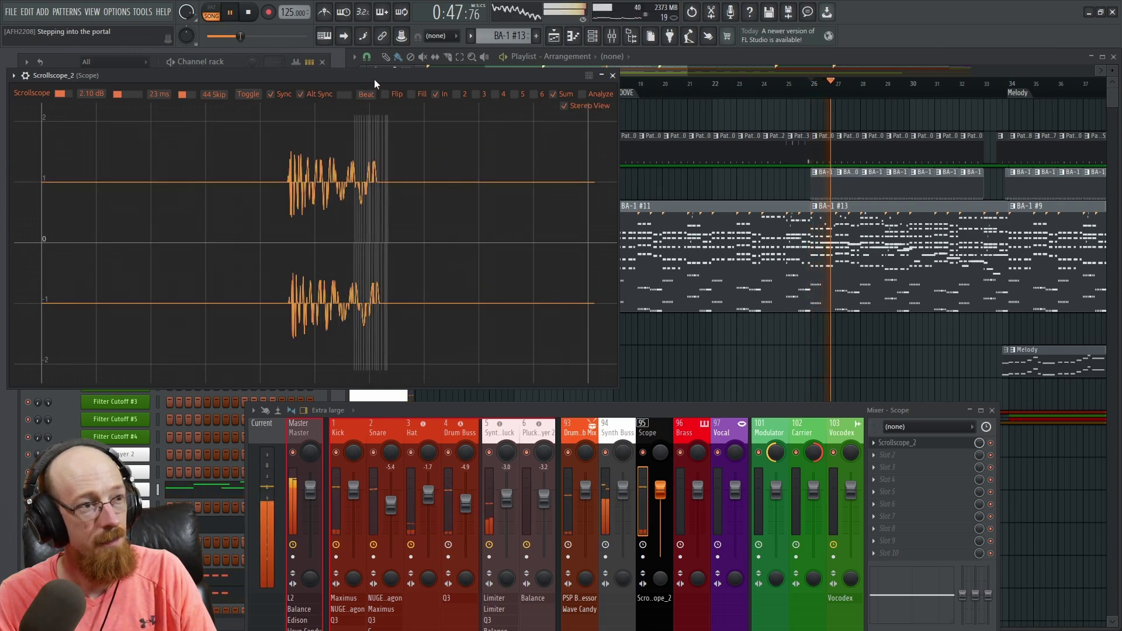
pyautogui.press('space')
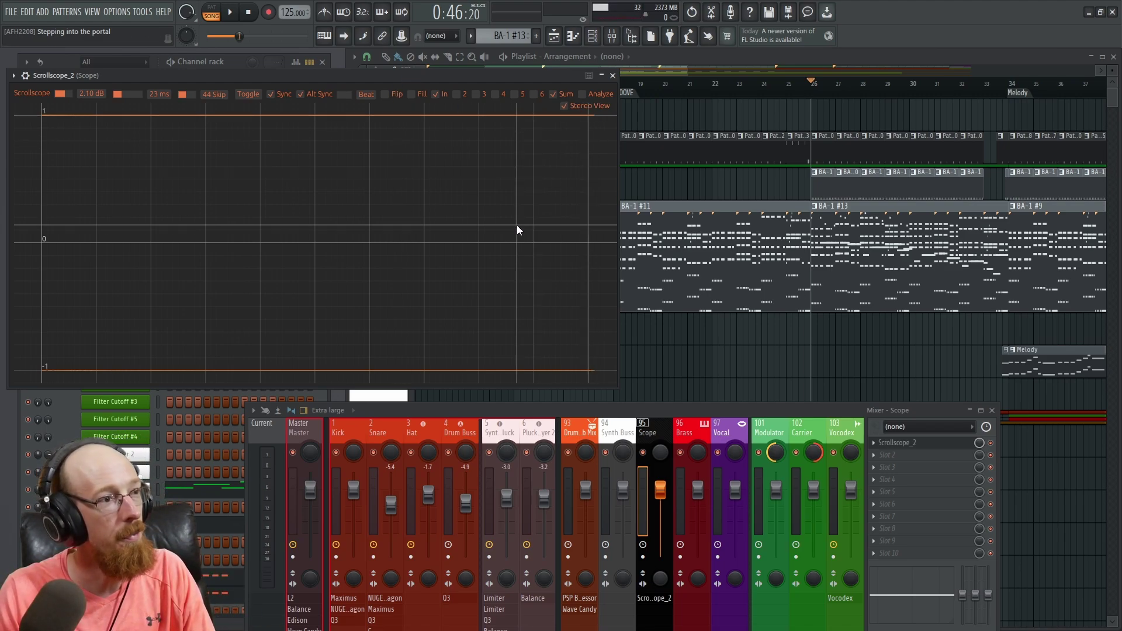
pyautogui.scroll(-2, 517, 229)
pyautogui.press('space')
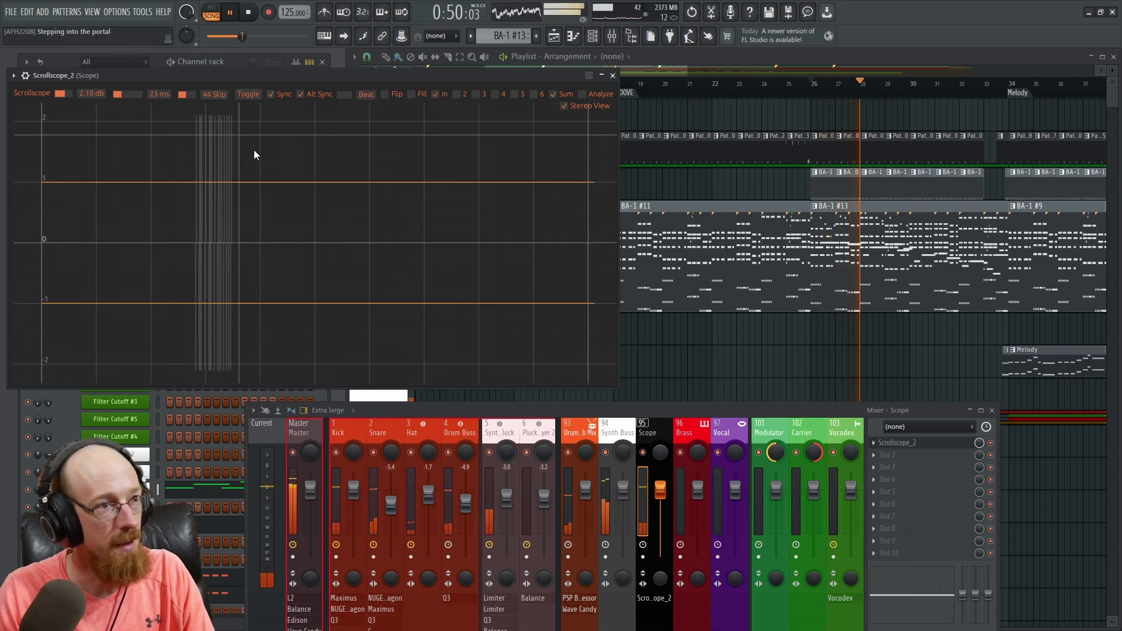
pyautogui.press('space')
pyautogui.scroll(2, 275, 202)
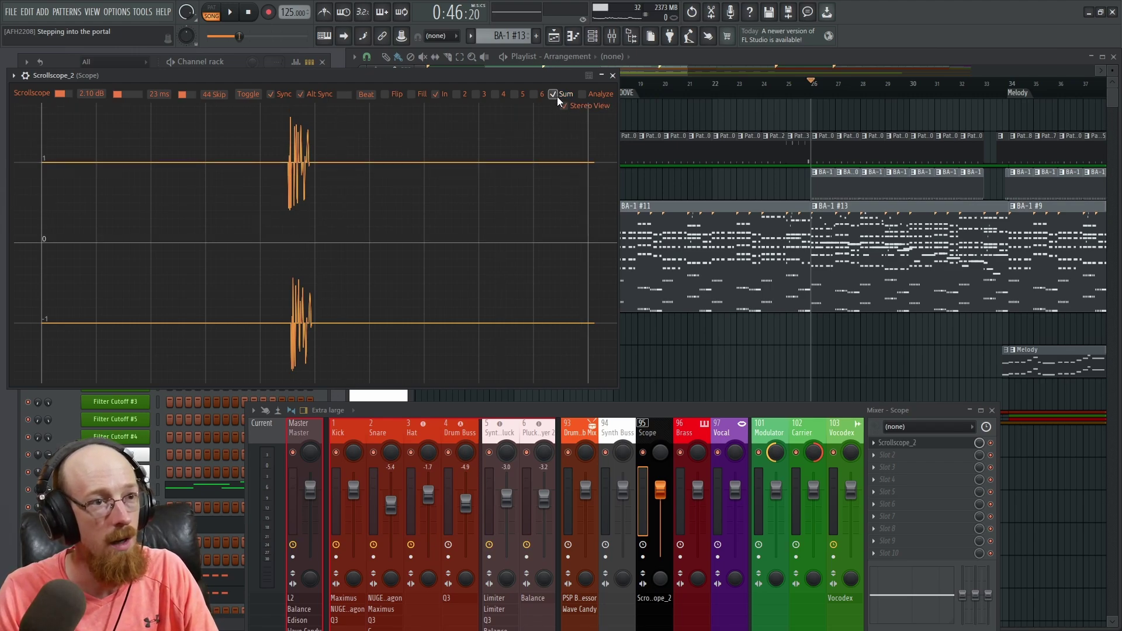
# Turn on Analyze and try Filled Lines and Bar Mode on the spectrum while playing
pyautogui.click(595, 99)
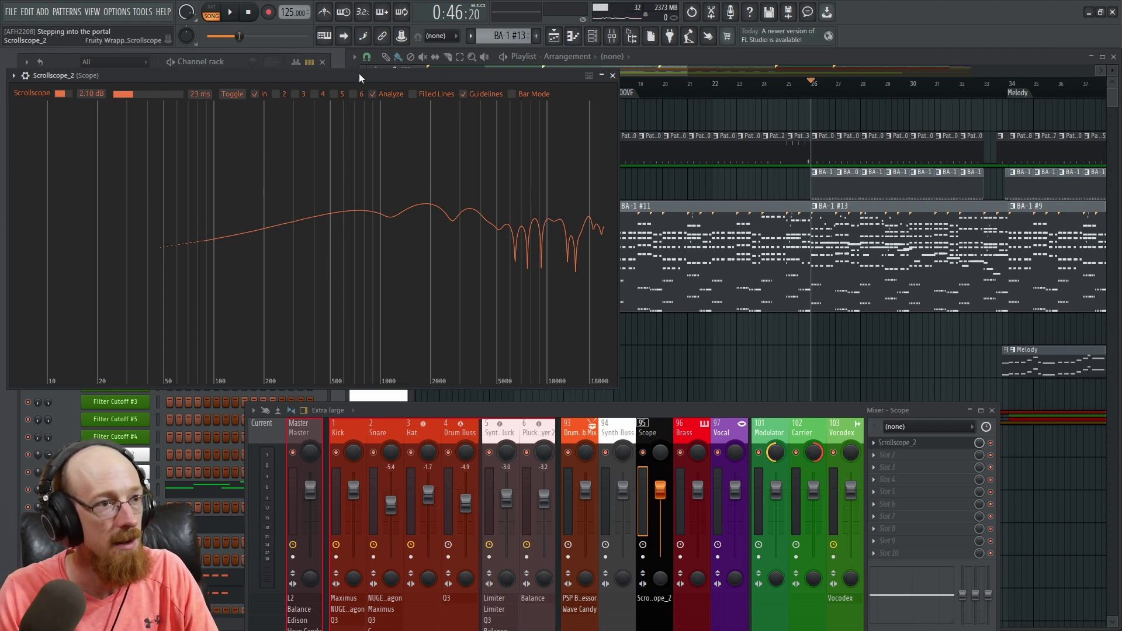
pyautogui.click(413, 94)
pyautogui.click(414, 94)
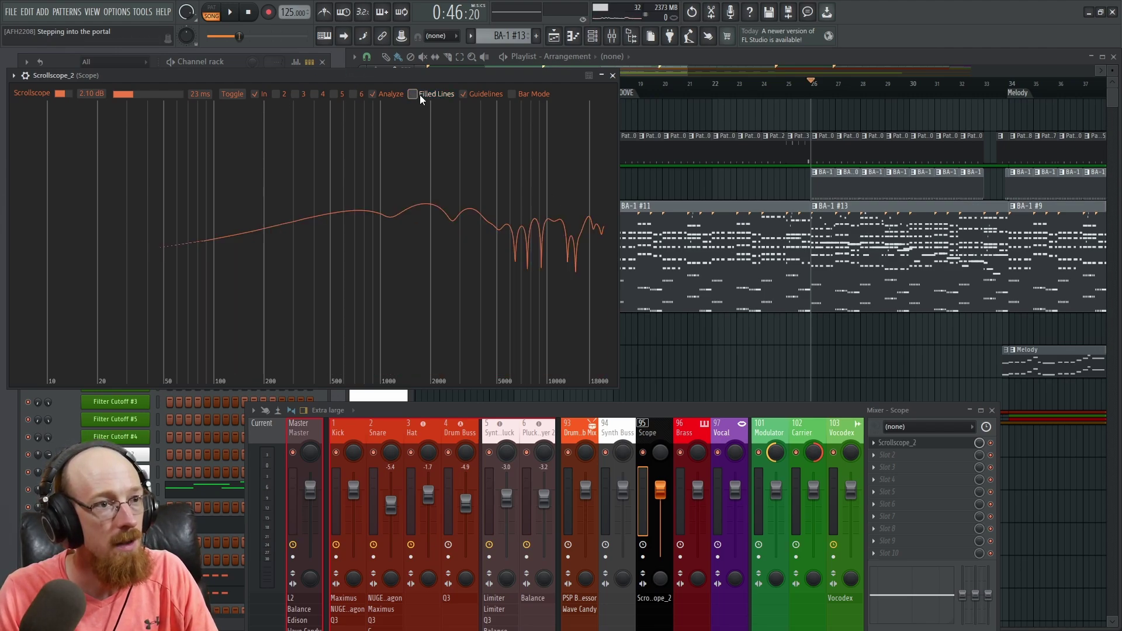
pyautogui.click(516, 93)
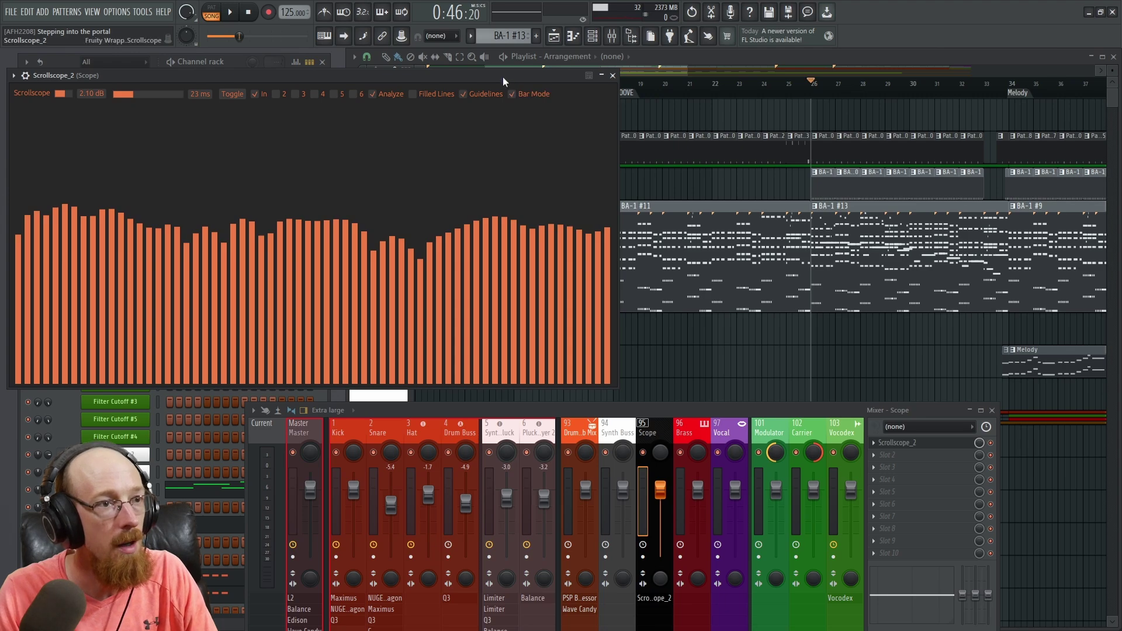
pyautogui.press('space')
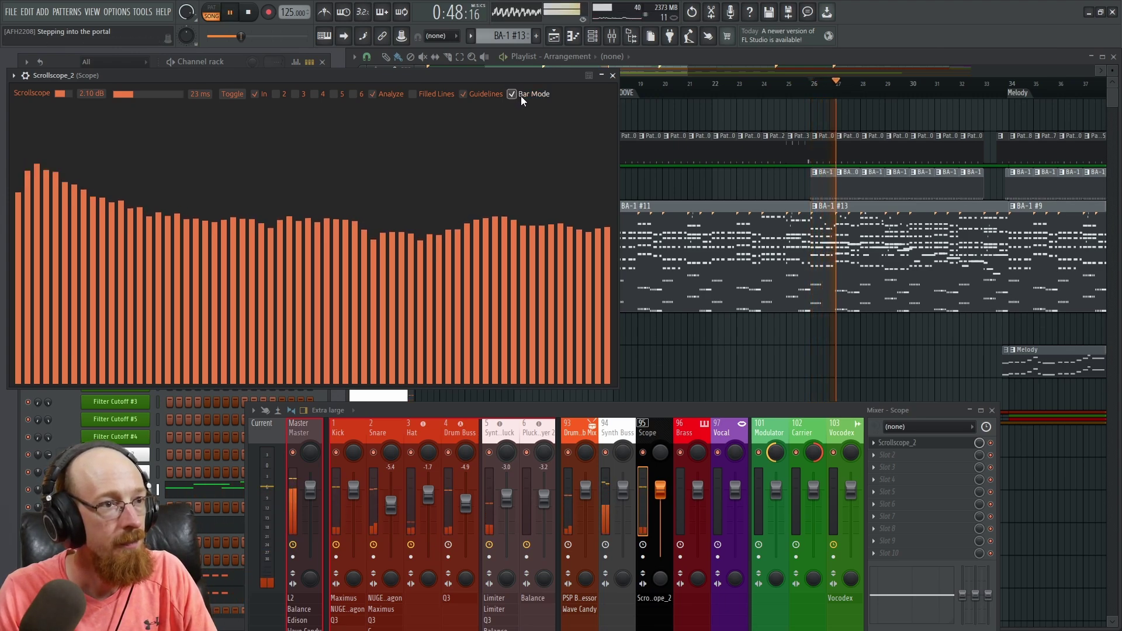
# Return the spectrum to lines, hide the Guidelines, and leave it drawn filled
pyautogui.click(521, 96)
pyautogui.click(437, 94)
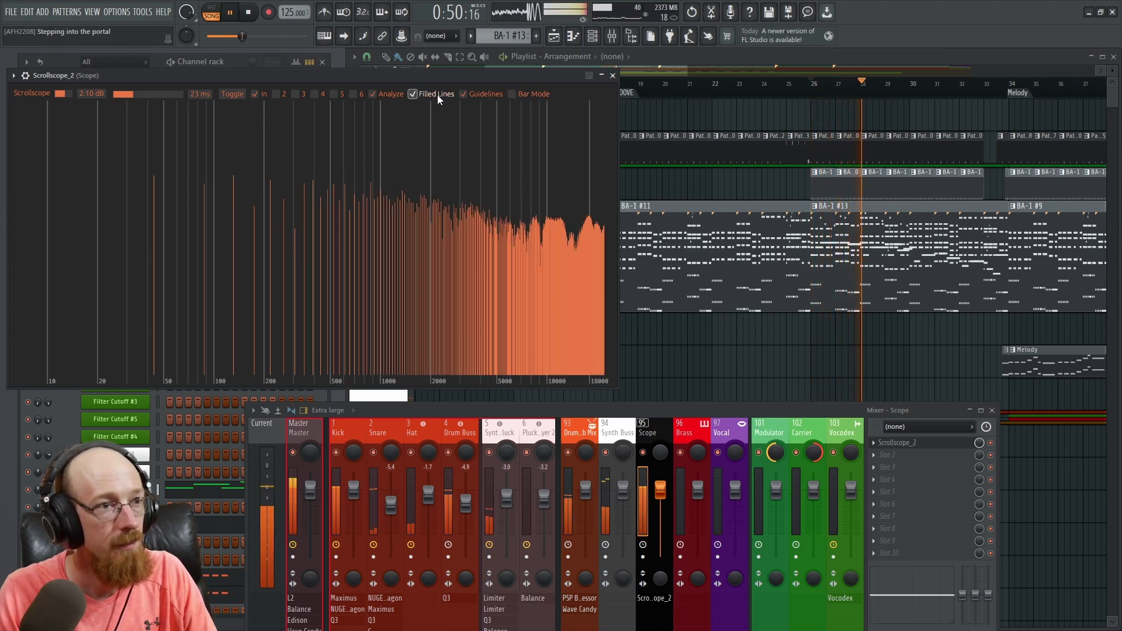
pyautogui.click(437, 95)
pyautogui.press('space')
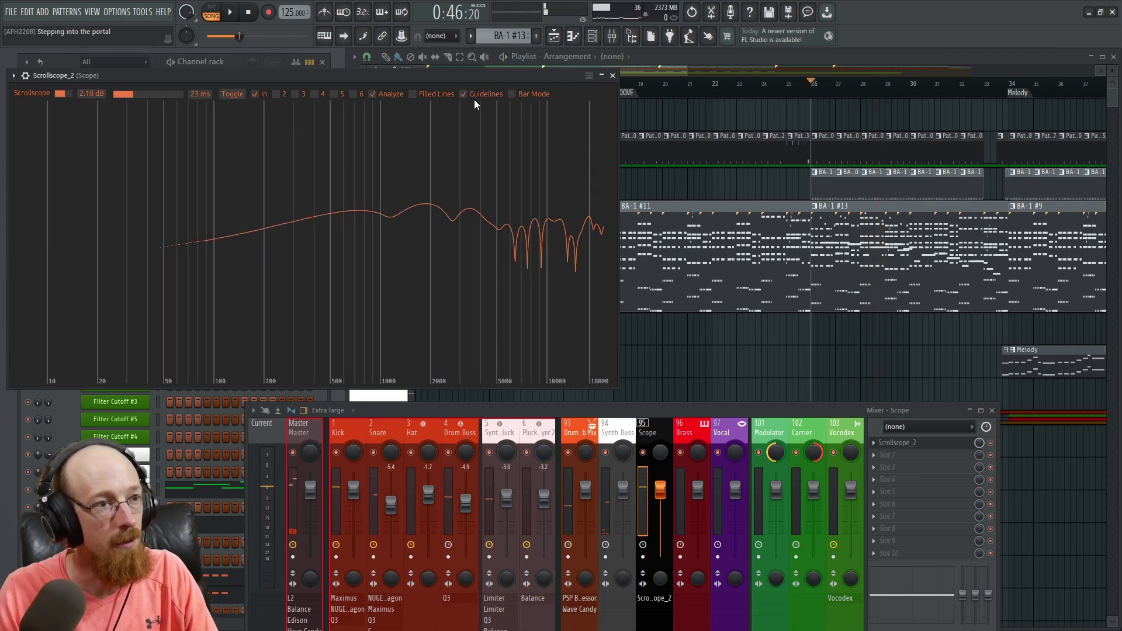
pyautogui.click(475, 97)
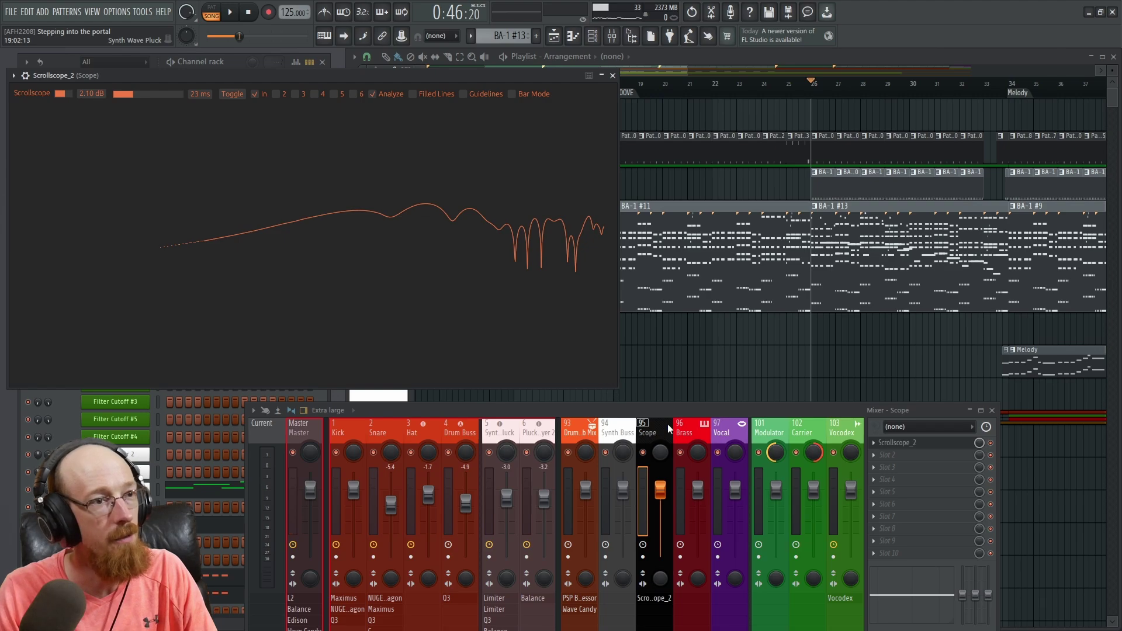
pyautogui.moveTo(37, 102)
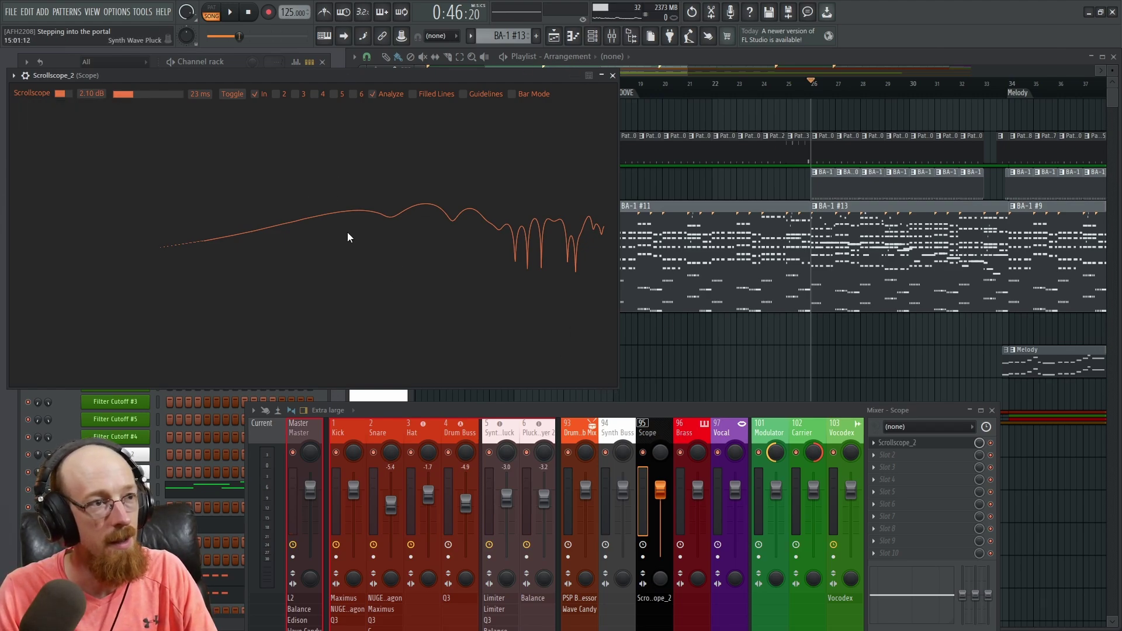
pyautogui.click(413, 94)
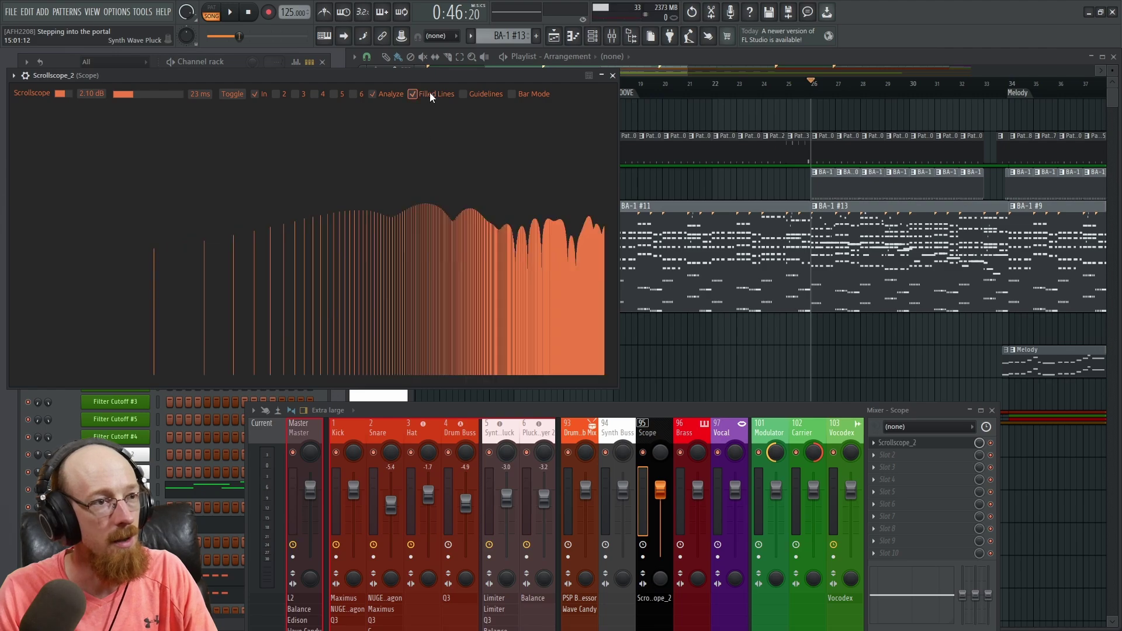
# Turn off Analyze, raise the mixer, and test the Kick send to the Scope insert
pyautogui.click(372, 94)
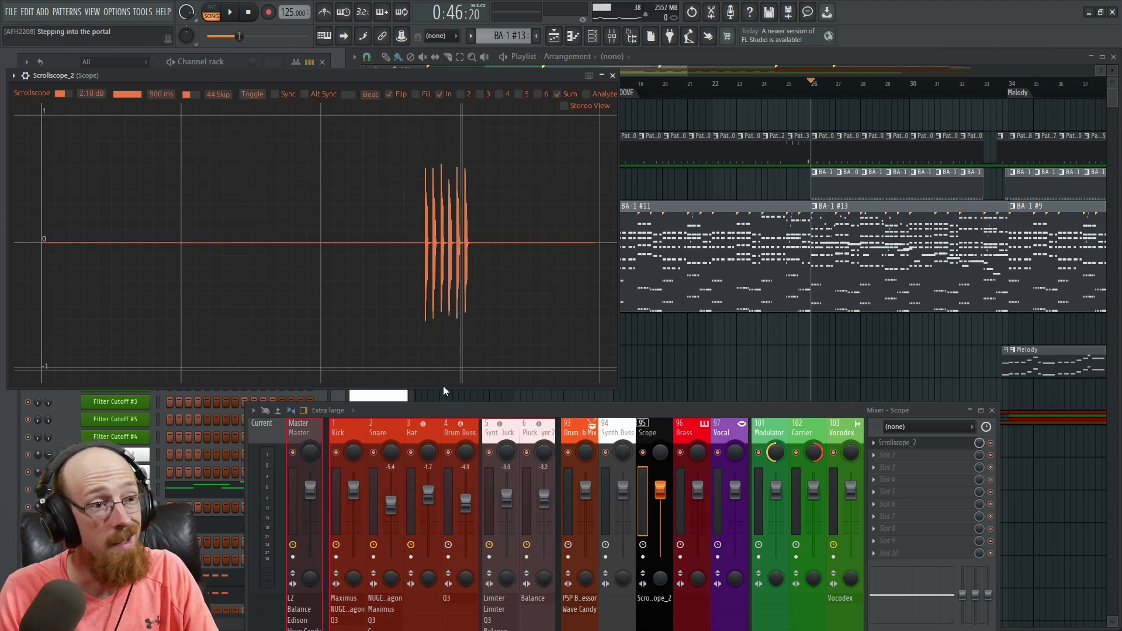
pyautogui.moveTo(659, 407); pyautogui.dragTo(640, 247)
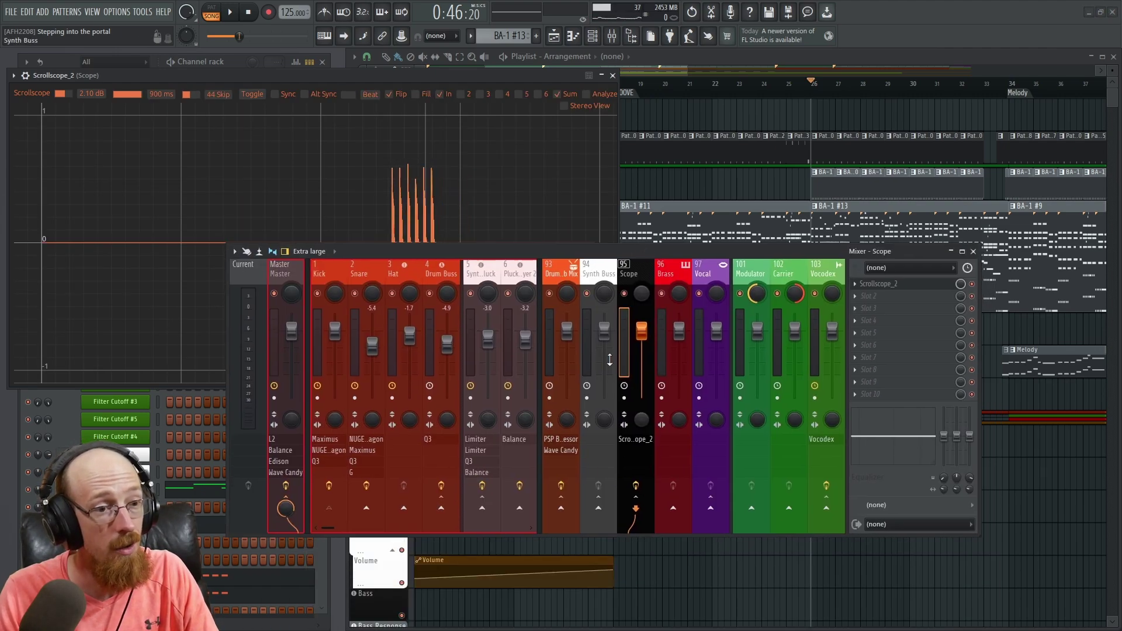
pyautogui.click(331, 278)
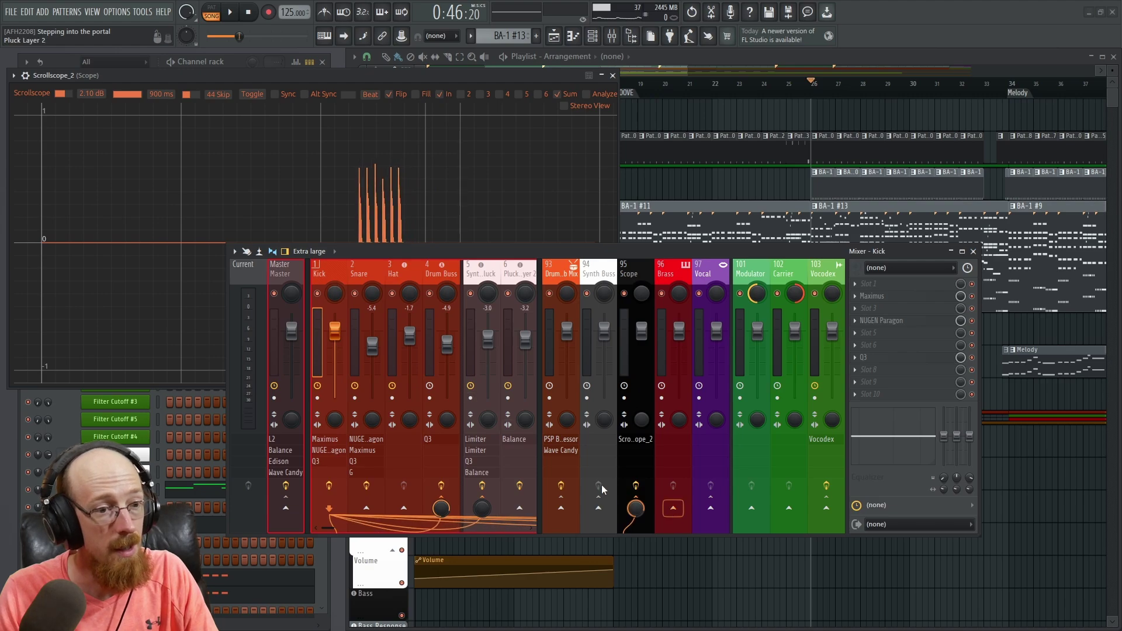
pyautogui.click(635, 486)
pyautogui.click(636, 486)
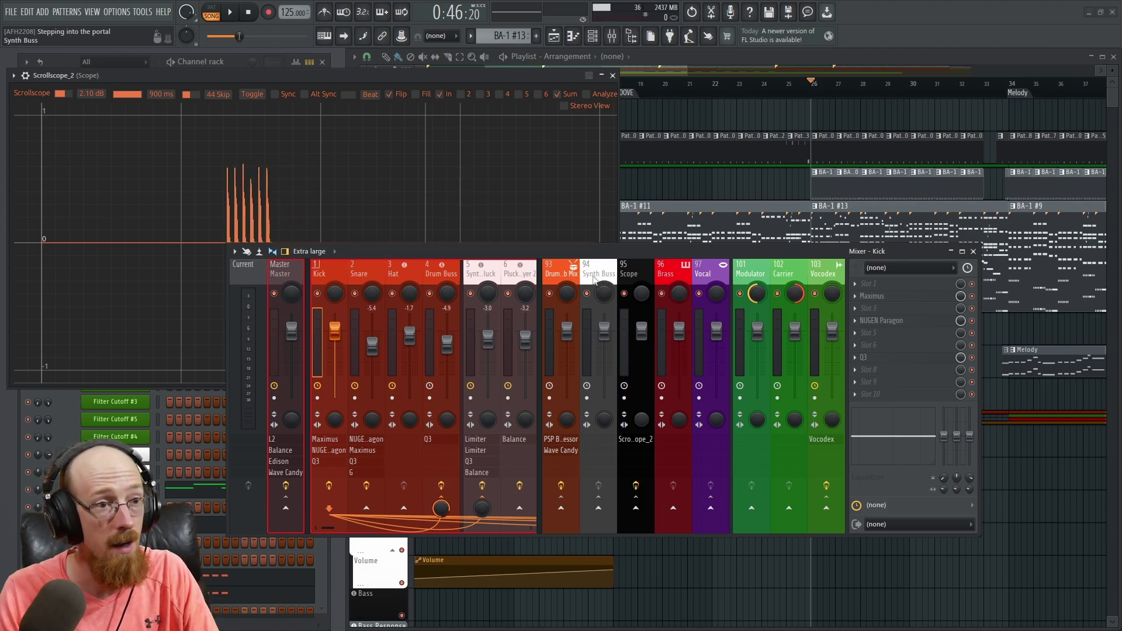
pyautogui.scroll(-1, 471, 270)
pyautogui.scroll(-3, 471, 269)
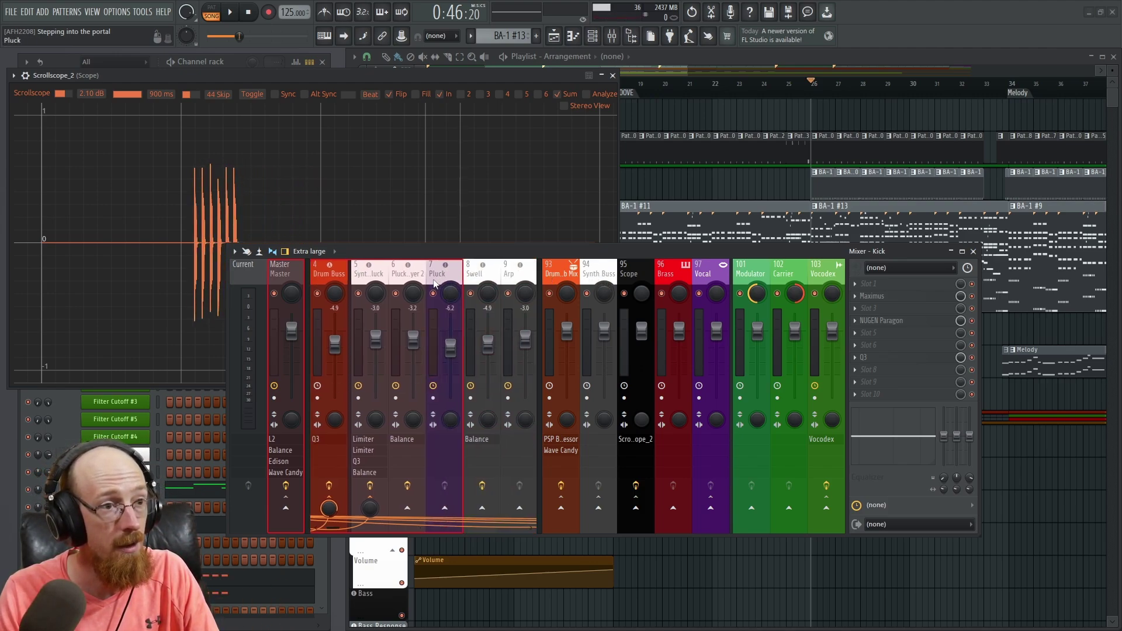
pyautogui.scroll(-2, 438, 277)
pyautogui.scroll(-10, 435, 279)
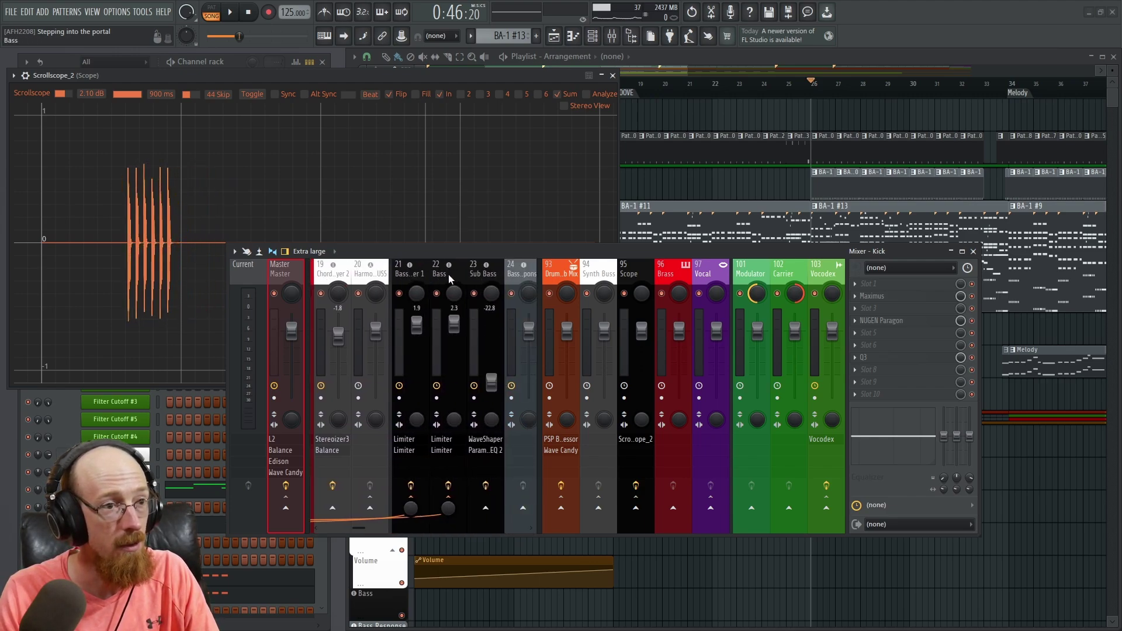
pyautogui.press('space')
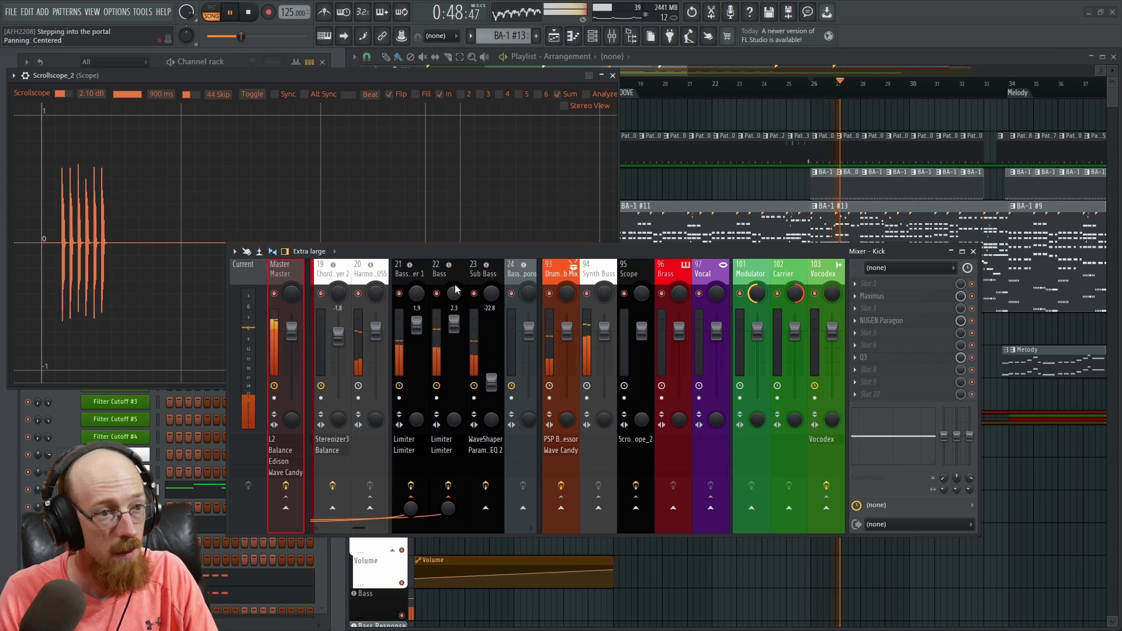
pyautogui.press('space')
# Route Sub Bass and Kick into insert 95 Scope, then select the Scope track holding Scrollscope_2
pyautogui.click(485, 273)
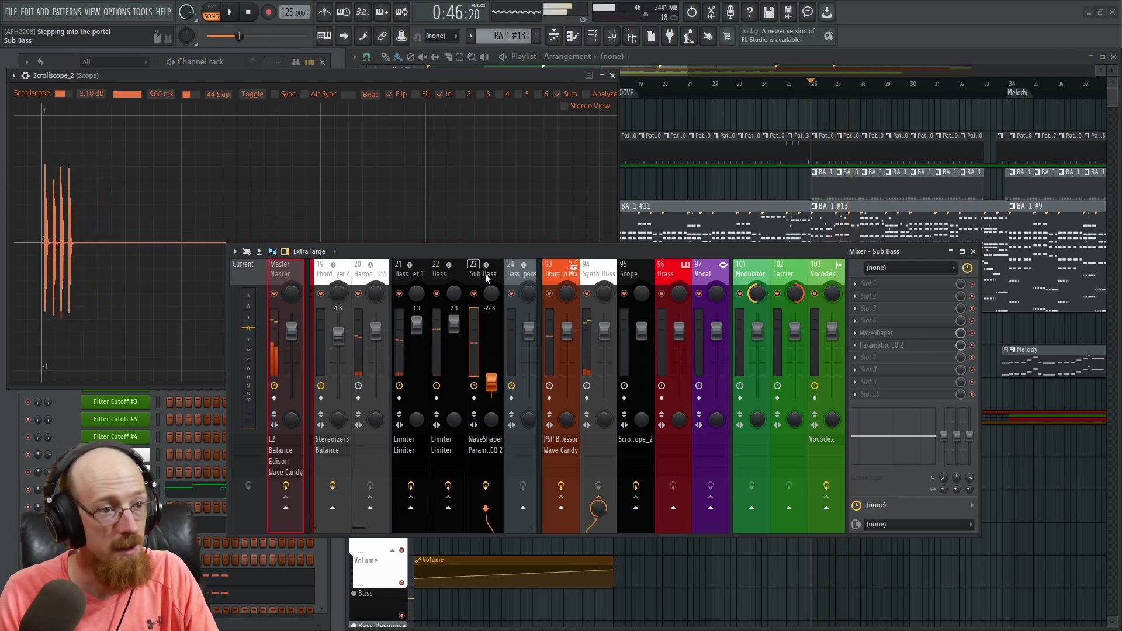
pyautogui.click(636, 507)
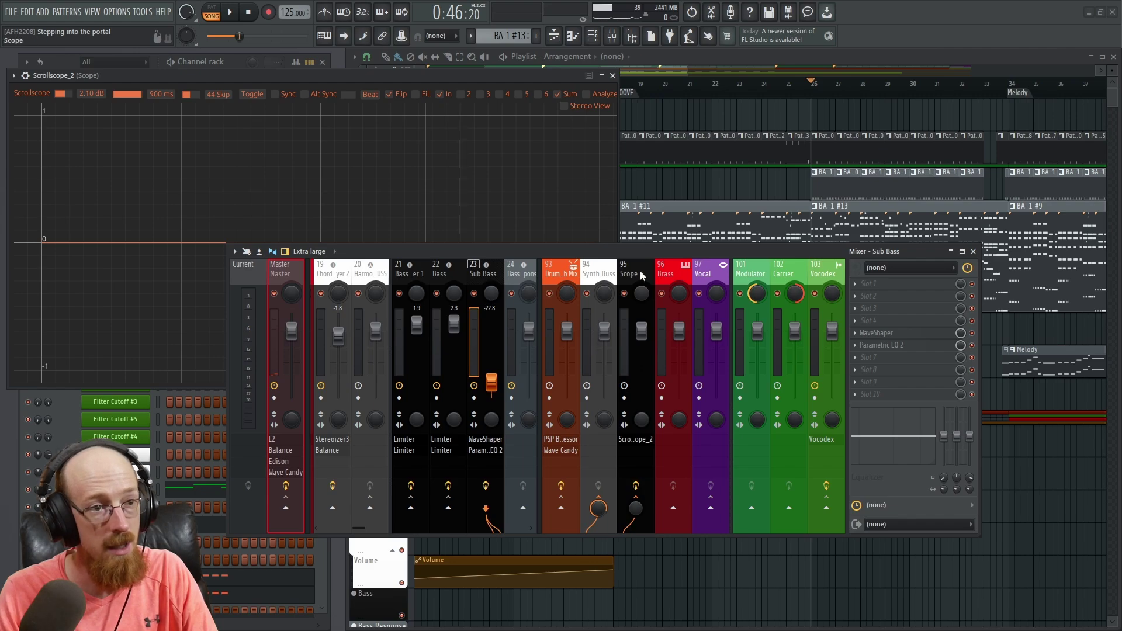
pyautogui.scroll(6, 449, 274)
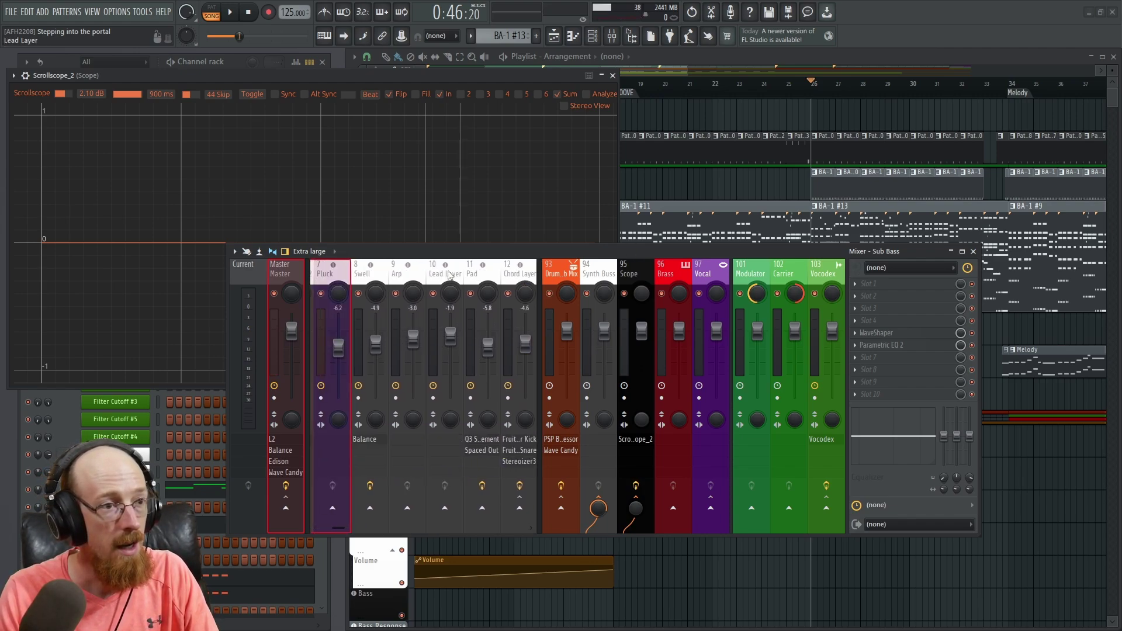
pyautogui.click(319, 273)
pyautogui.click(643, 508)
pyautogui.click(363, 277)
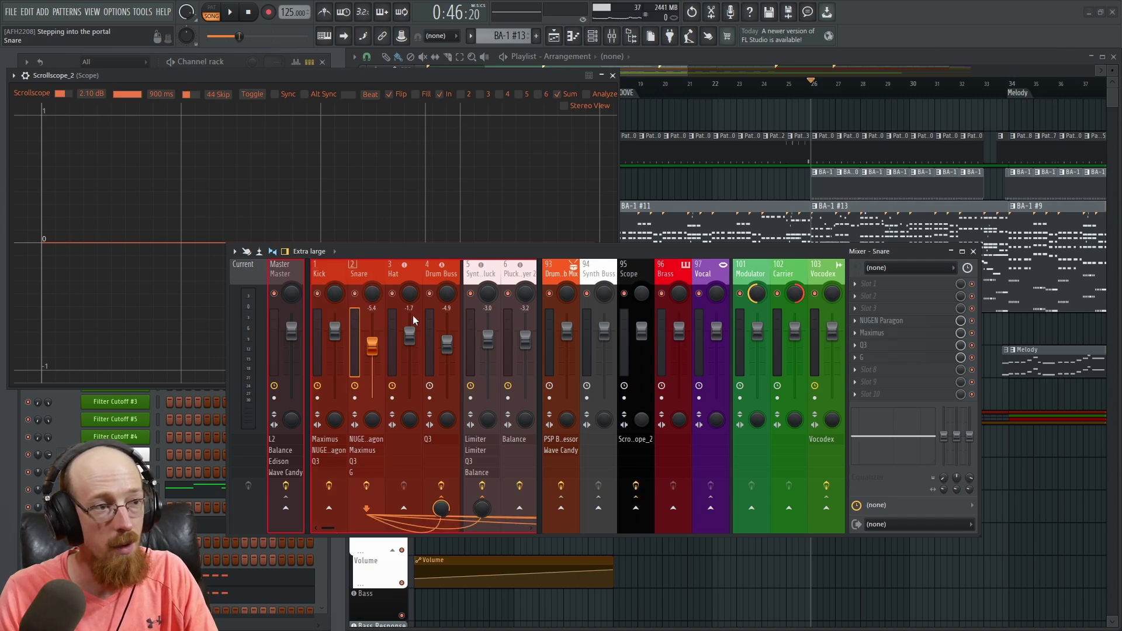
pyautogui.click(630, 272)
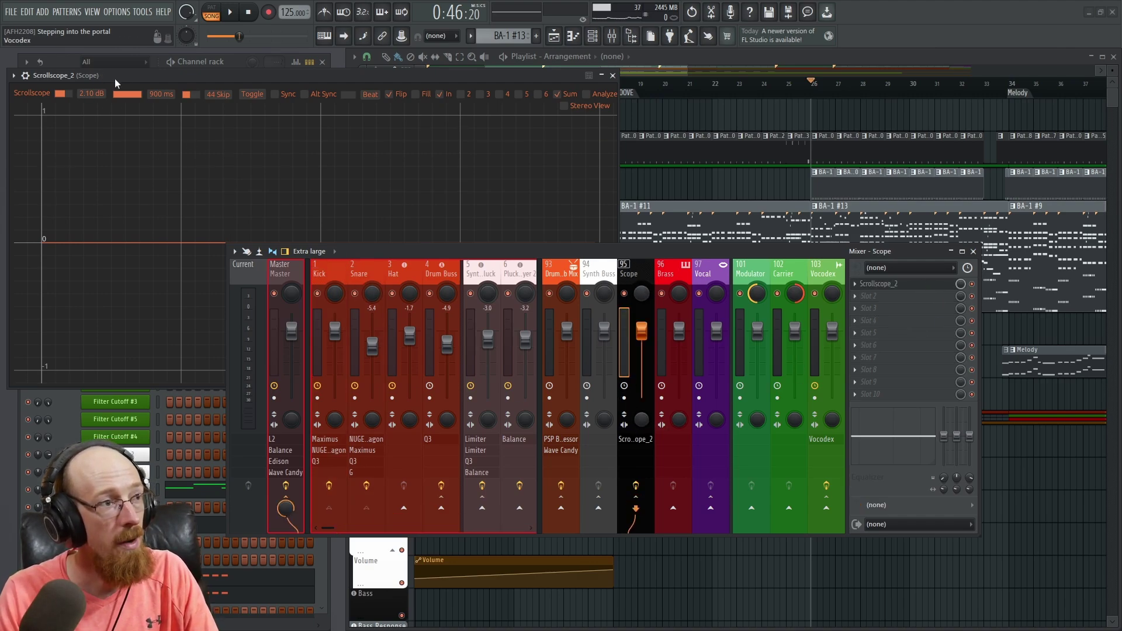
# In Scrollscope_2's wrapper Processing settings, assign Kick and Snare to sidechain inputs 1 and 2, then reopen the scope
pyautogui.click(26, 76)
pyautogui.click(49, 97)
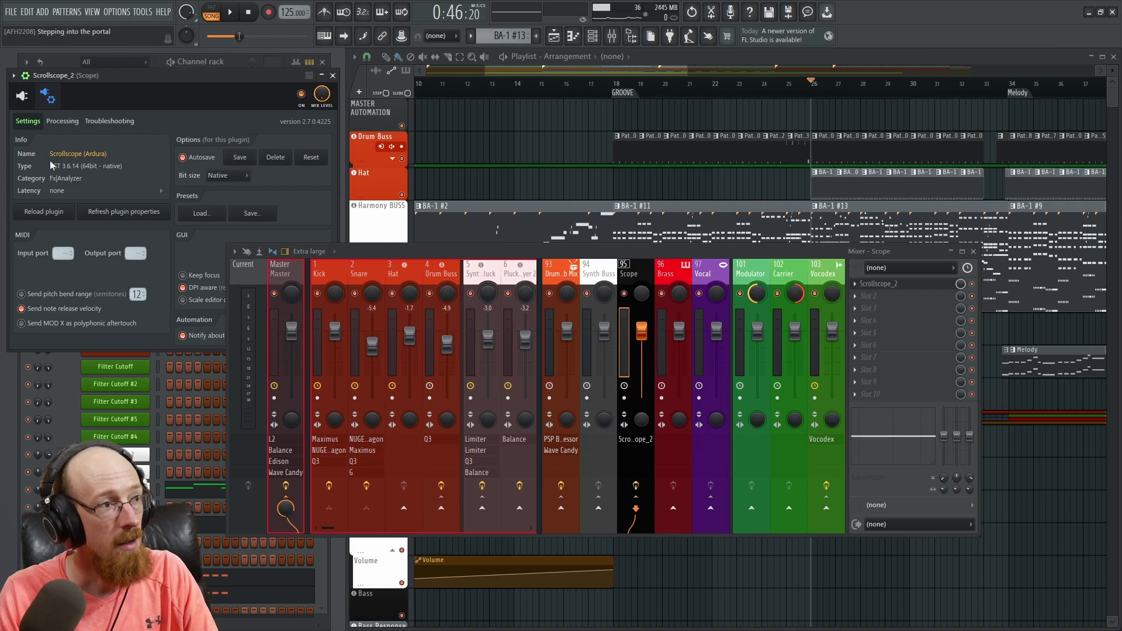
pyautogui.click(62, 121)
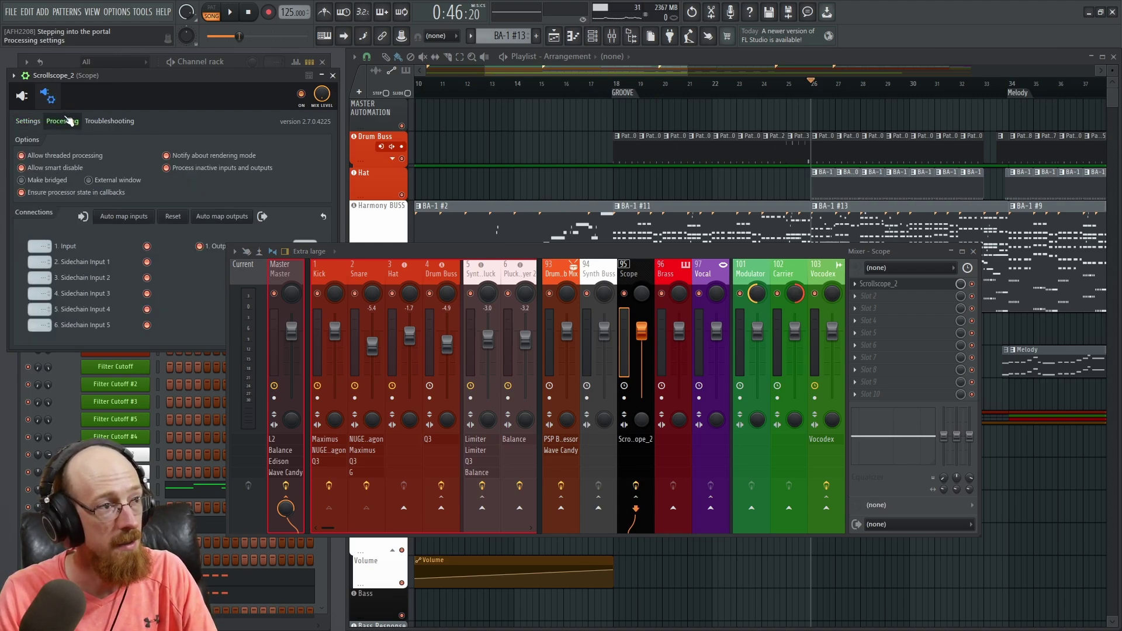
pyautogui.click(37, 246)
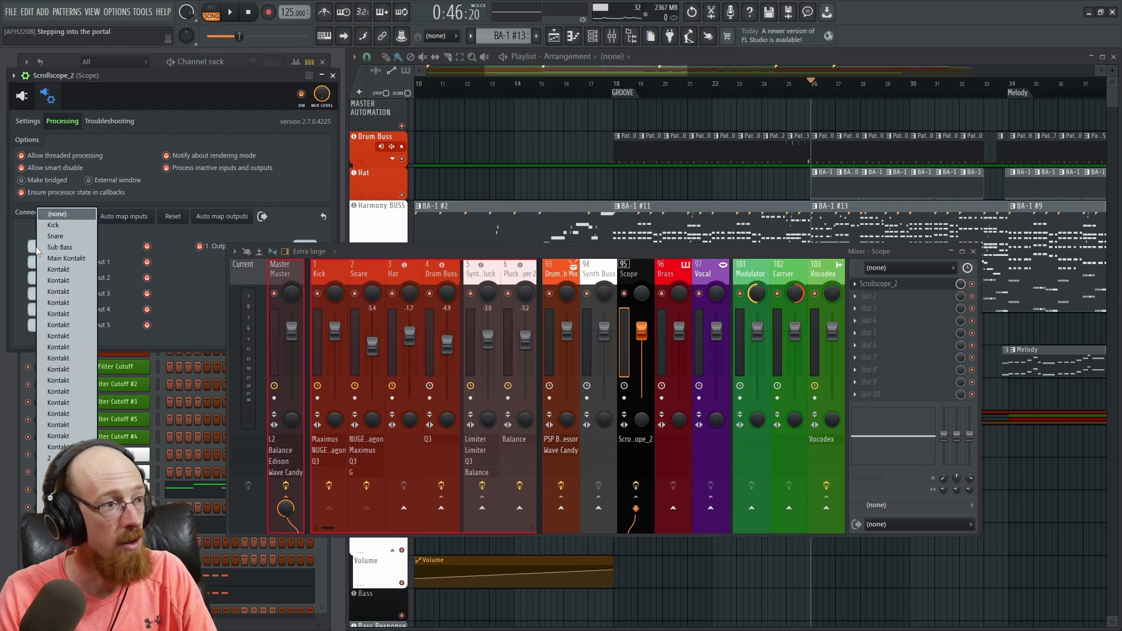
pyautogui.click(67, 226)
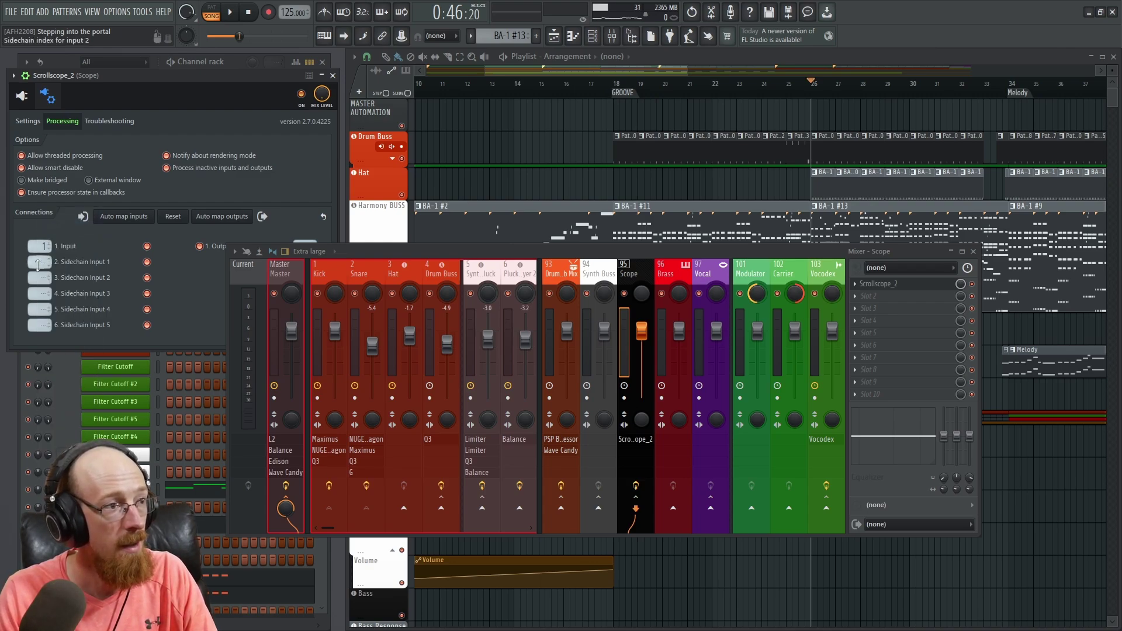
pyautogui.click(38, 246)
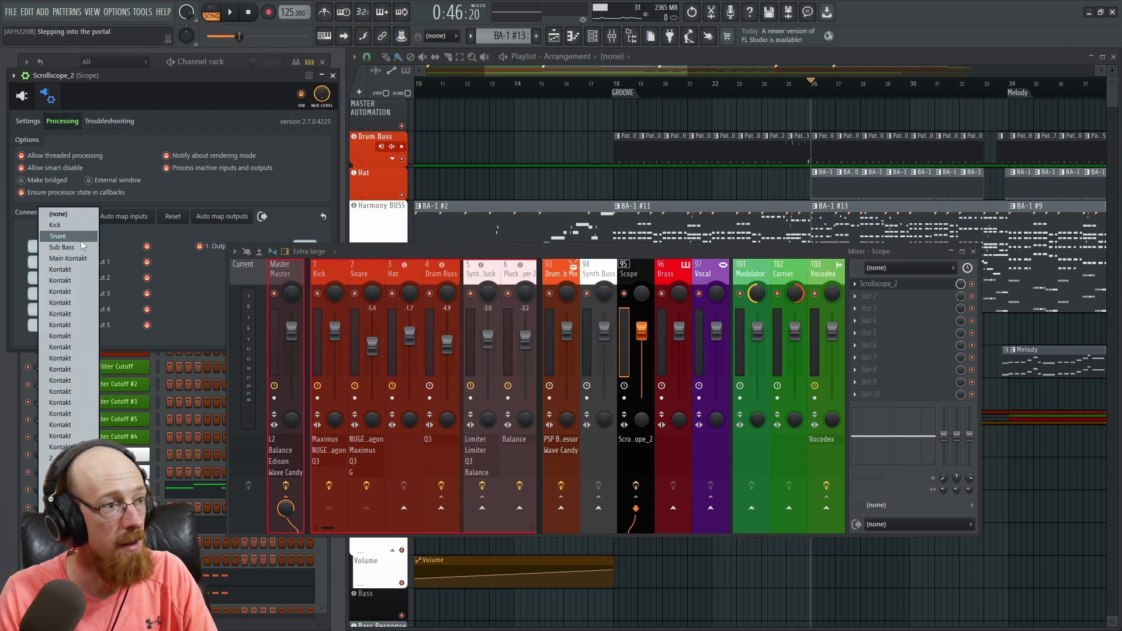
pyautogui.click(81, 240)
pyautogui.click(44, 280)
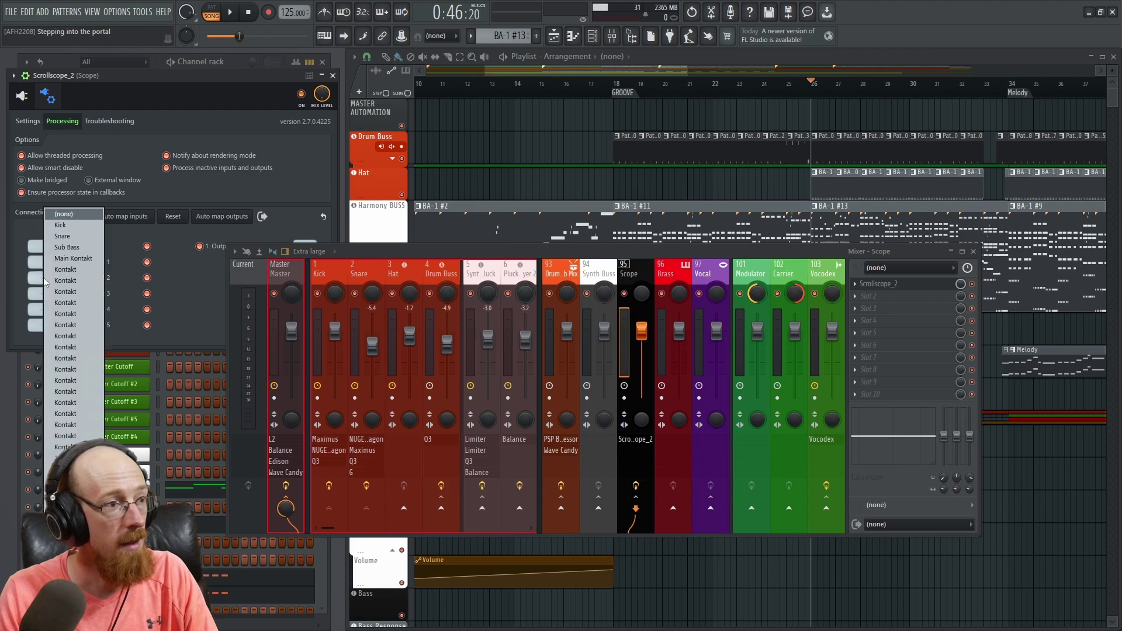
pyautogui.click(80, 237)
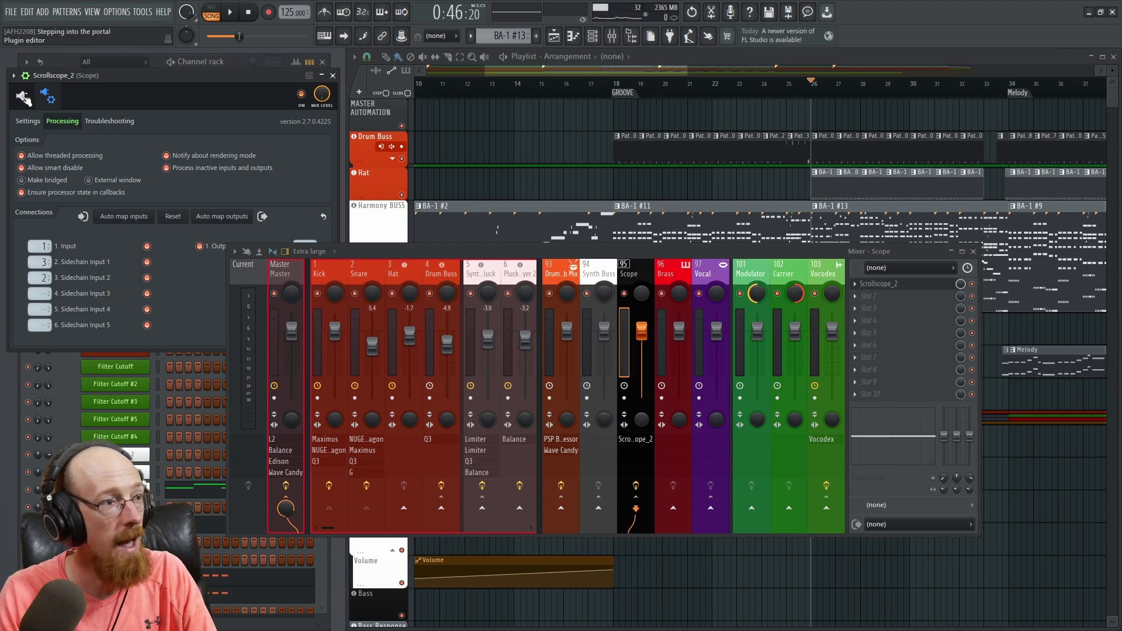
pyautogui.click(23, 98)
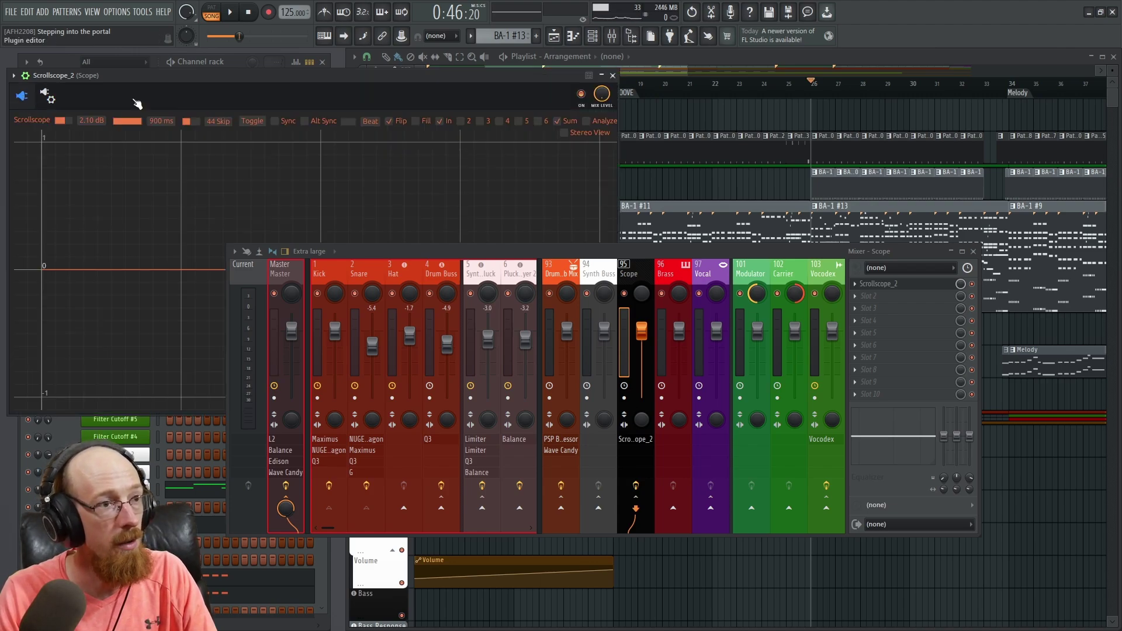
# Enable sidechain channel 2, move the Mixer and Scrollscope windows apart, and start playback
pyautogui.click(447, 123)
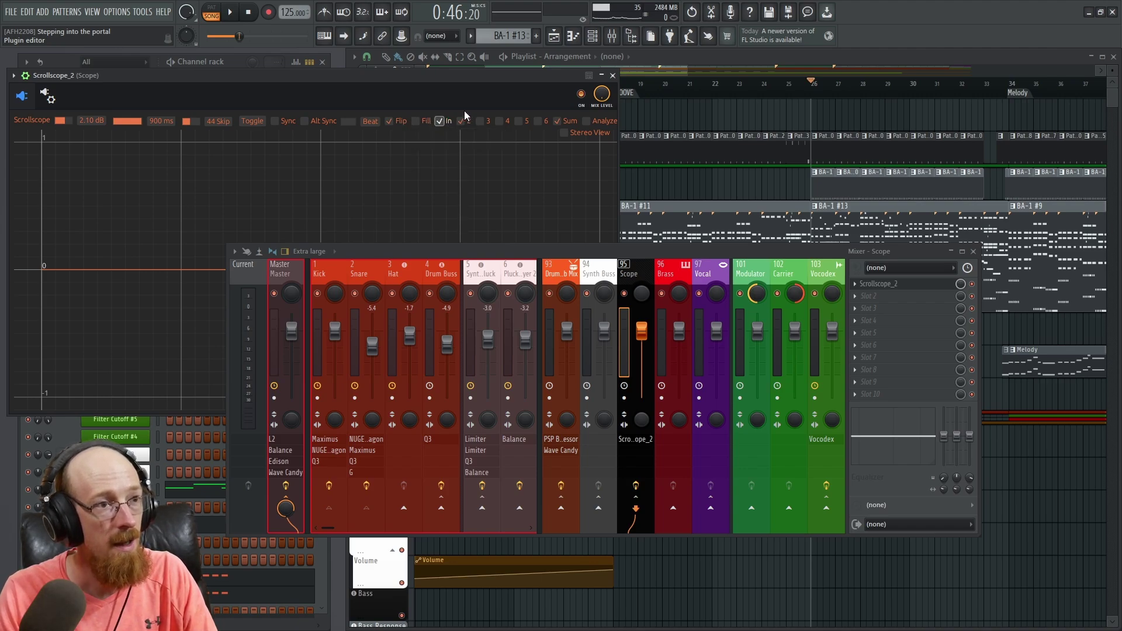
pyautogui.moveTo(542, 250); pyautogui.dragTo(769, 426)
pyautogui.moveTo(445, 75); pyautogui.dragTo(474, 64)
pyautogui.press('space')
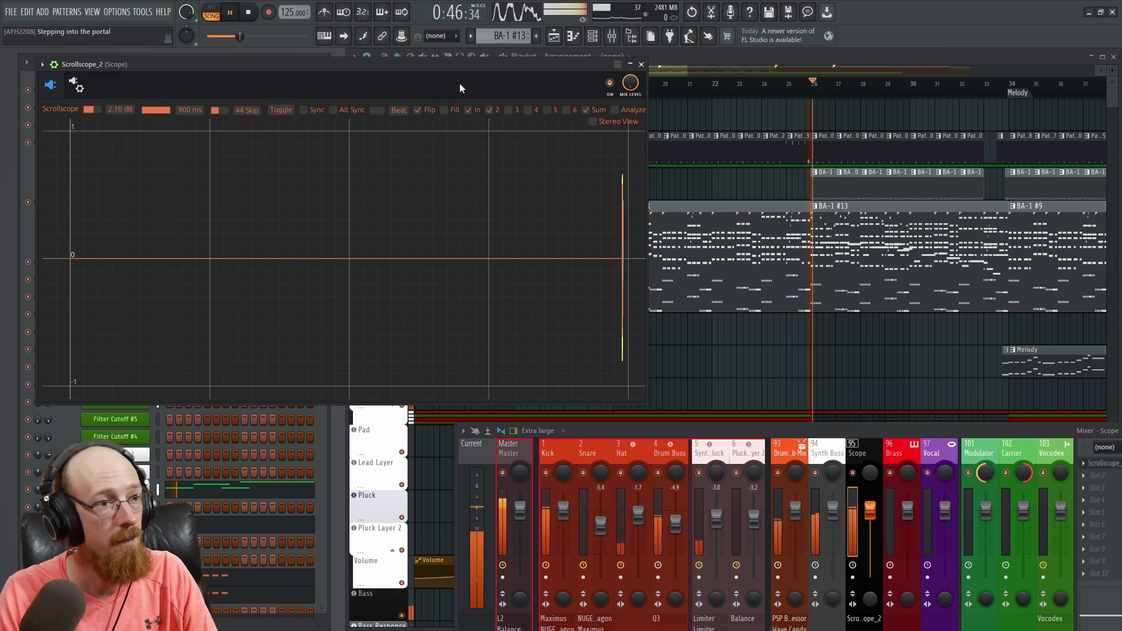
# Shorten Scrollscope's Length to about 41 ms, preview it with playback, and switch Sync off
pyautogui.press('space')
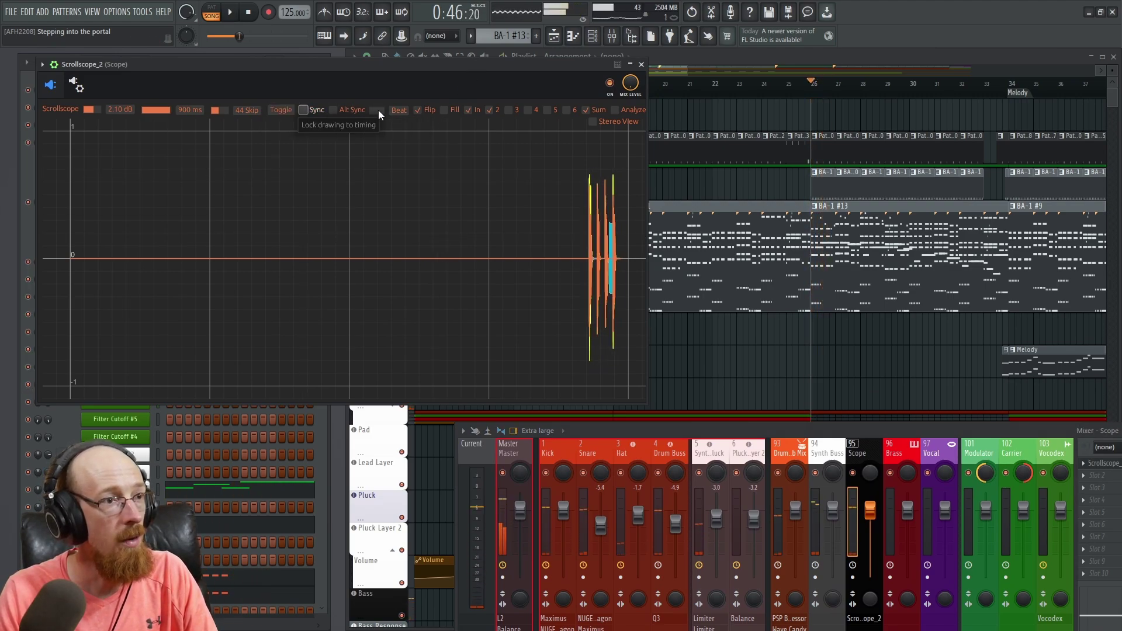
pyautogui.moveTo(153, 111); pyautogui.dragTo(147, 111)
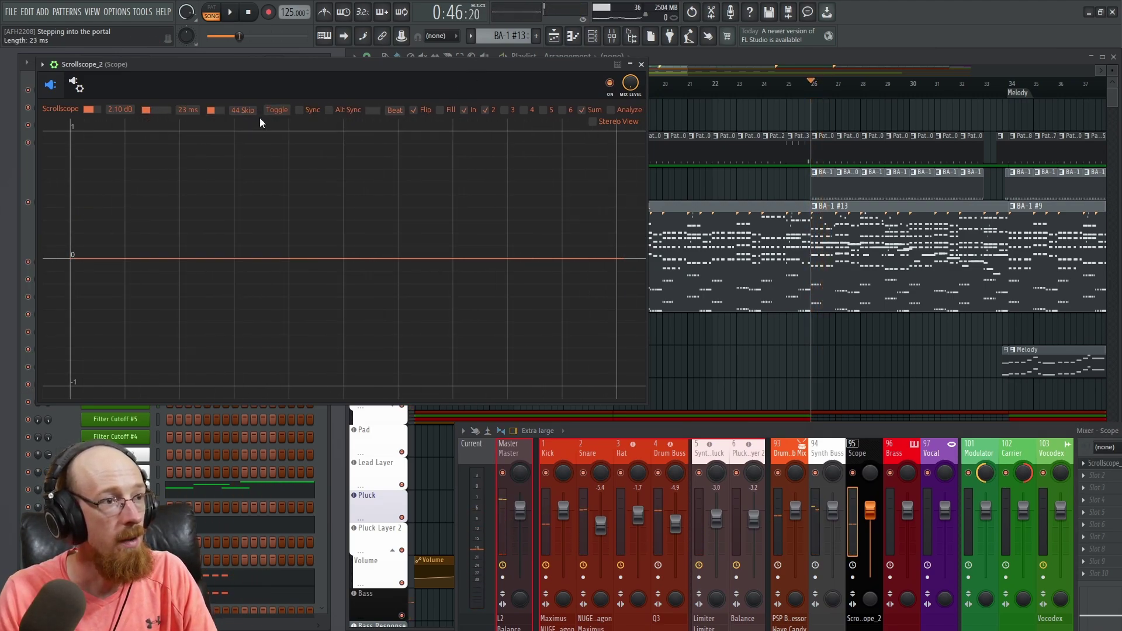
pyautogui.press('space')
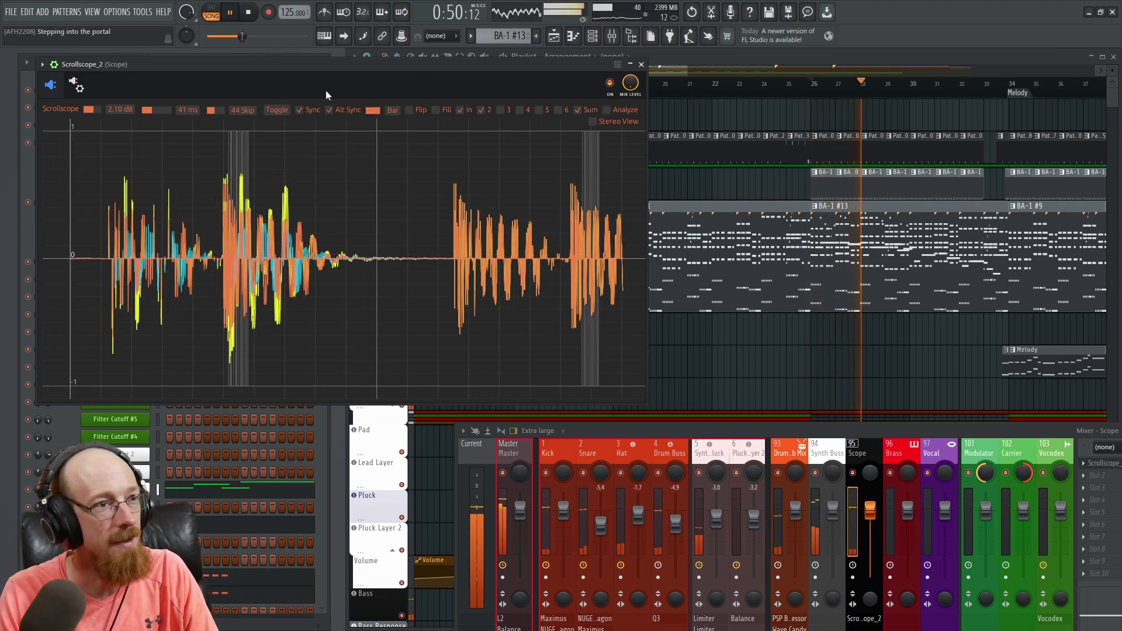
pyautogui.press('space')
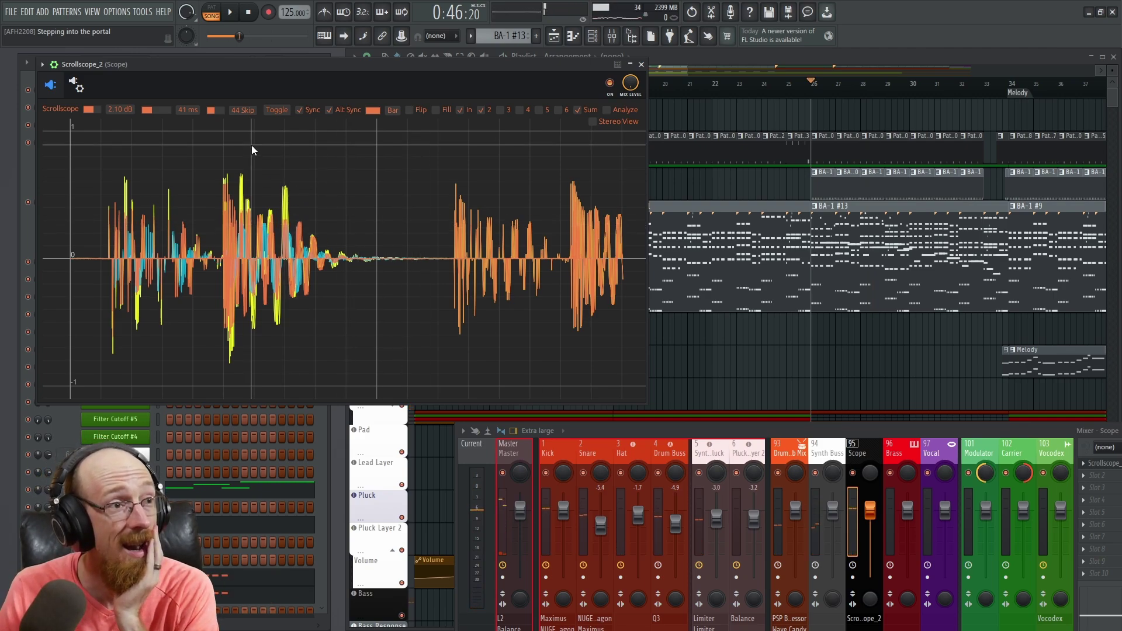
pyautogui.click(319, 110)
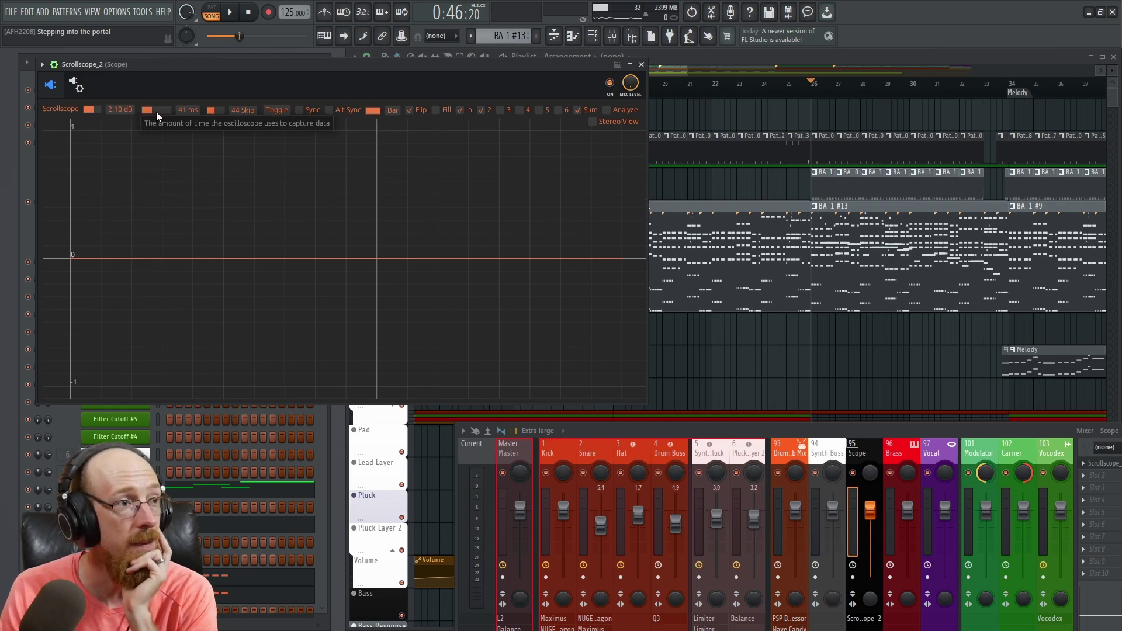
# Lengthen the capture to 242 ms, preview playback, and check the wrapper's processing connections
pyautogui.moveTo(156, 111); pyautogui.dragTo(163, 111)
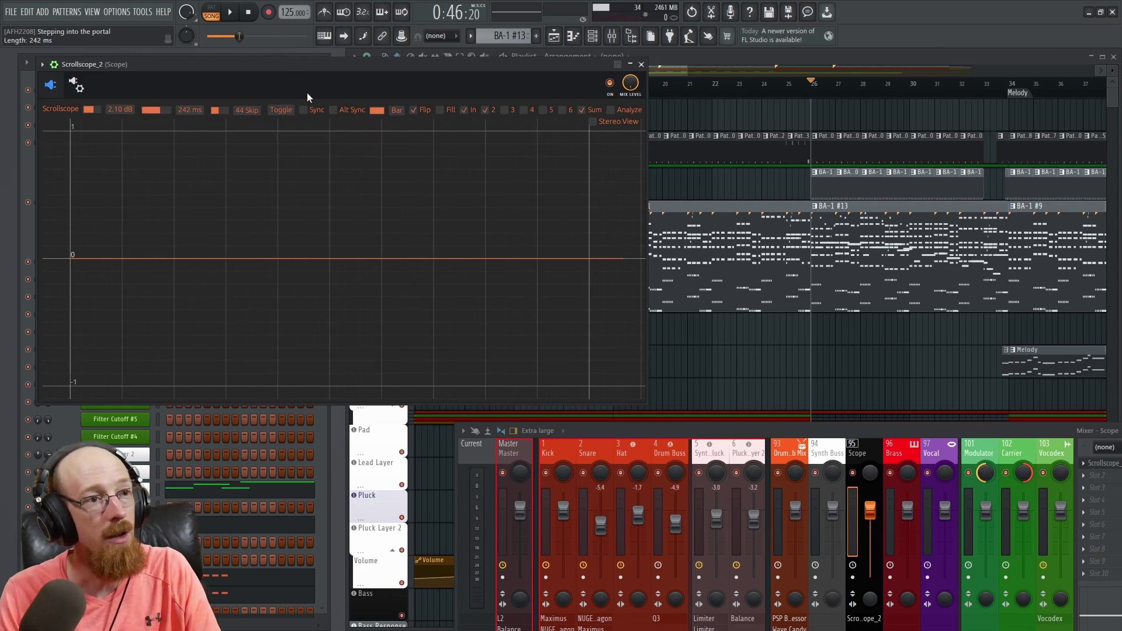
pyautogui.press('space')
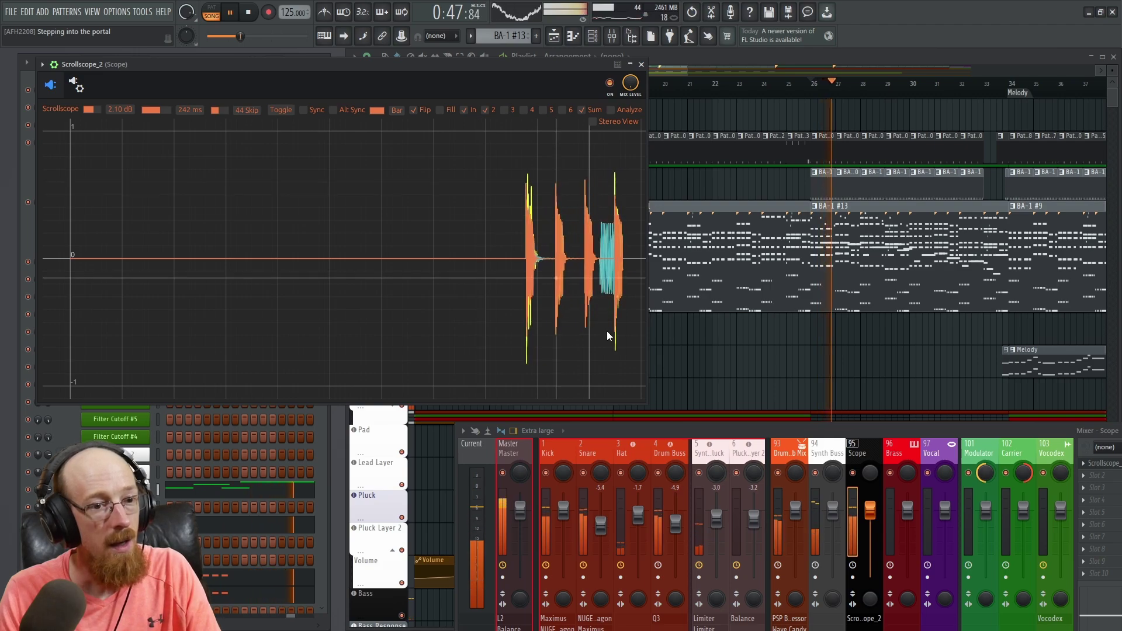
pyautogui.press('space')
pyautogui.click(76, 85)
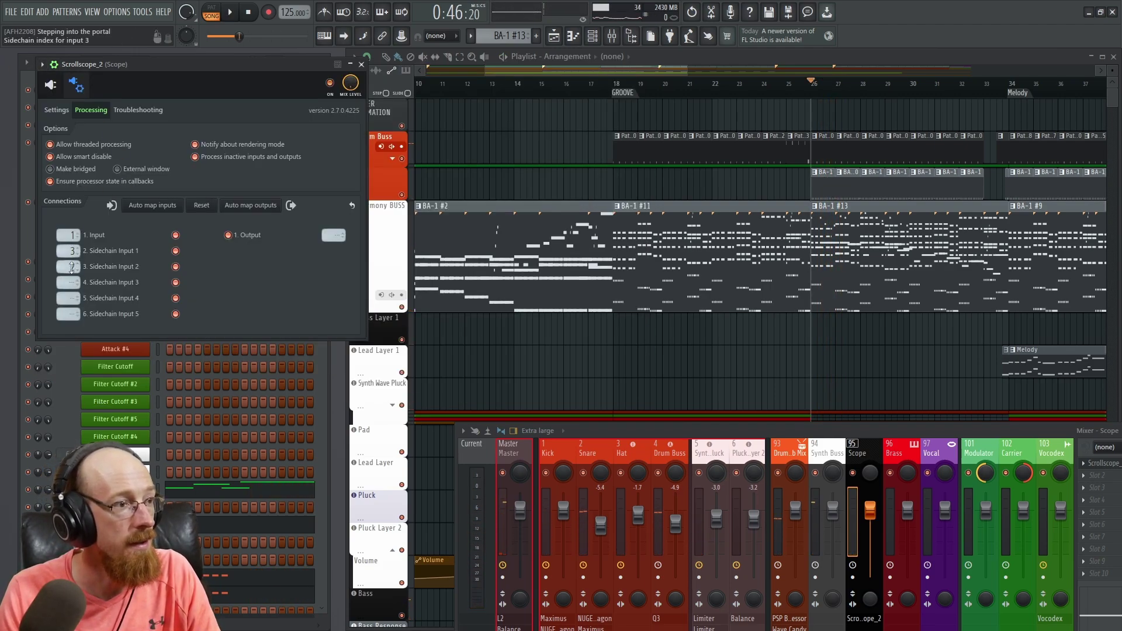
pyautogui.click(50, 85)
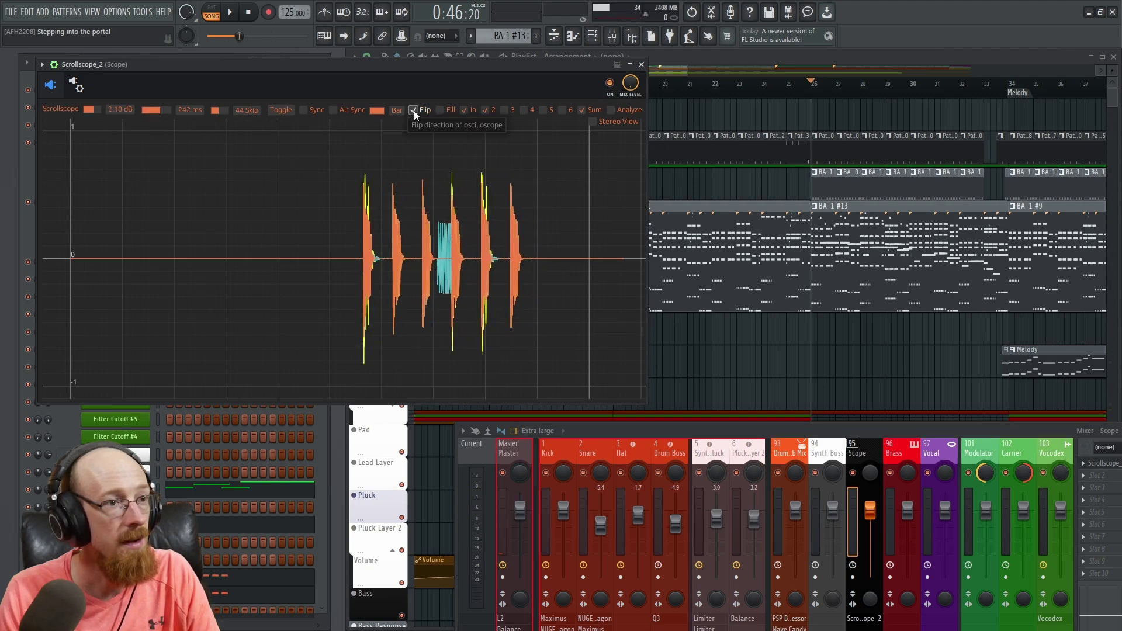
# Enable sidechain channel 3 and use Toggle to draw green and cyan over orange while playing
pyautogui.click(505, 111)
pyautogui.press('space')
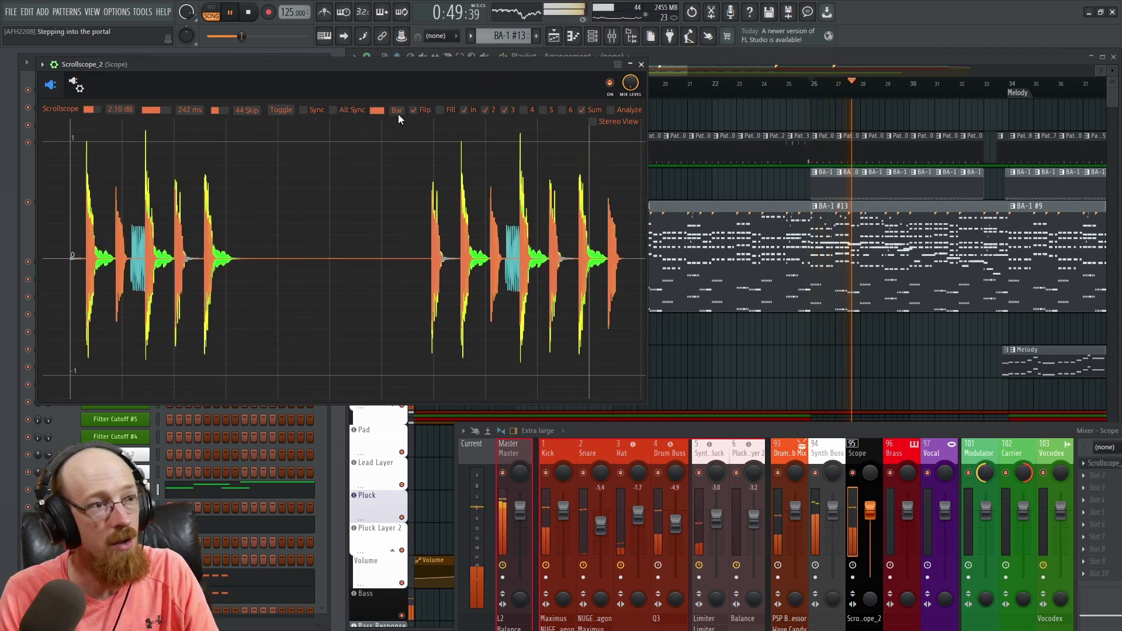
pyautogui.press('space')
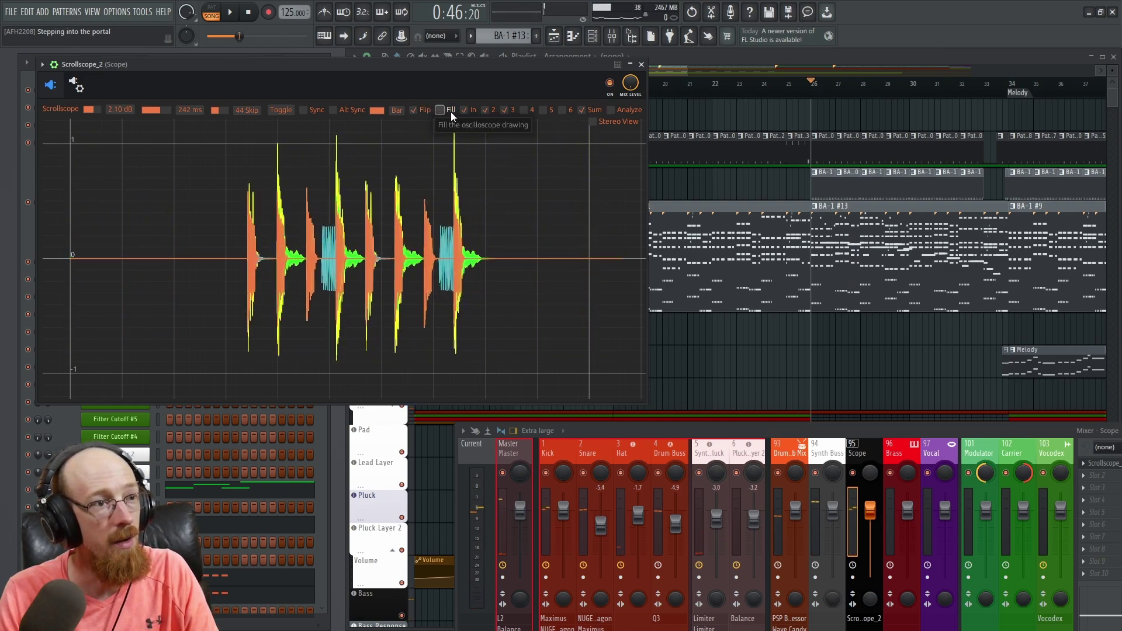
pyautogui.click(277, 110)
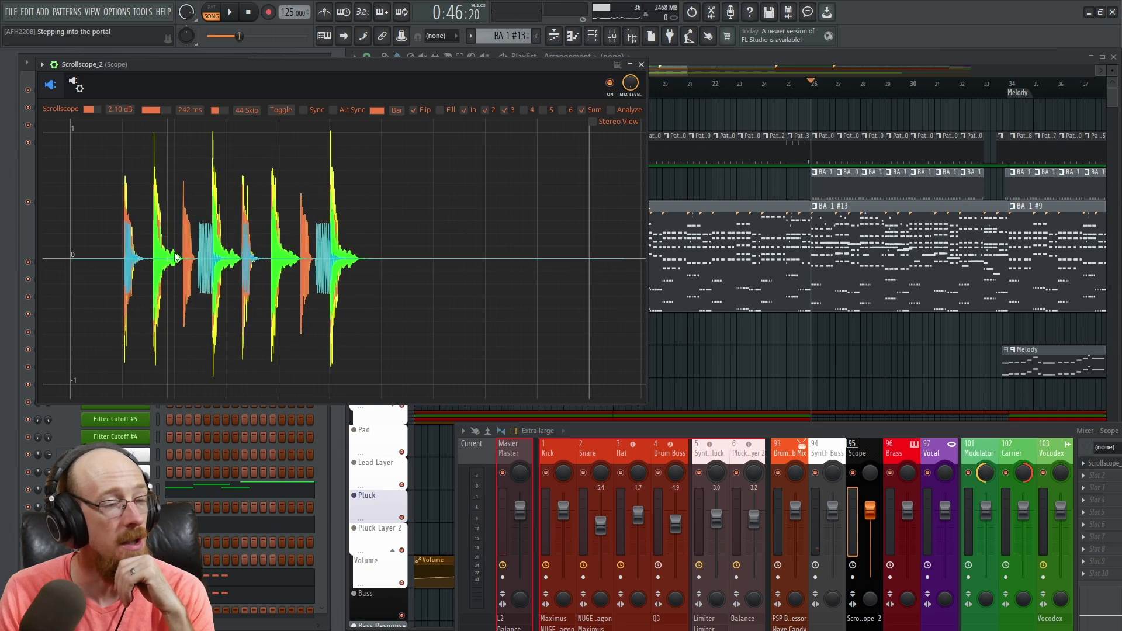
pyautogui.press('space')
pyautogui.press('space')
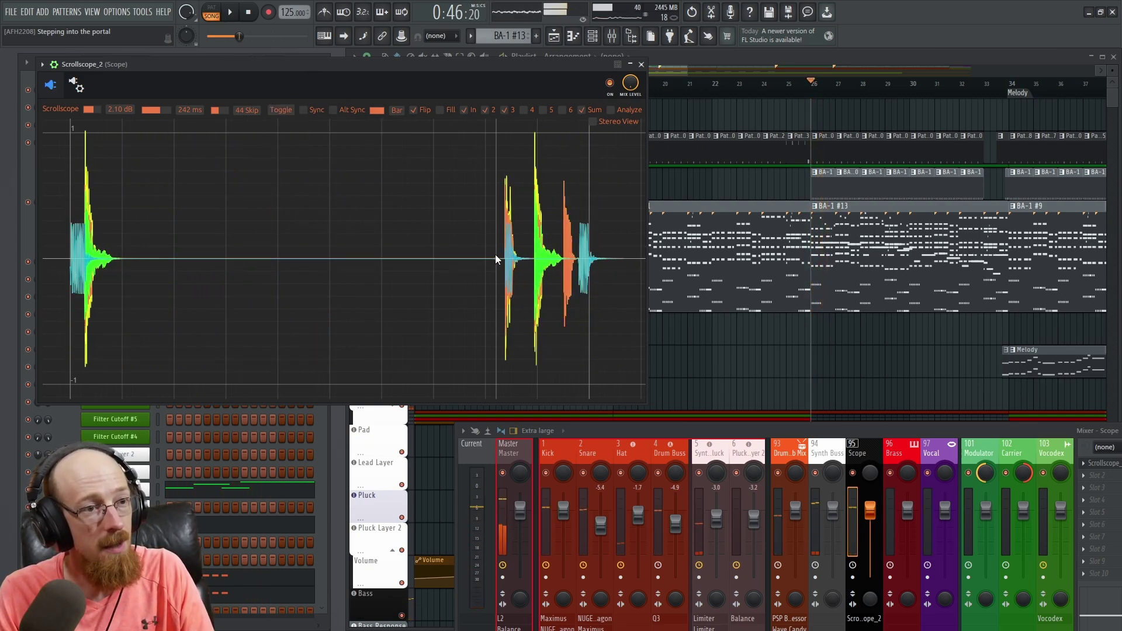
# Adjust the Length and play the song with Sync and Alt Sync switched on
pyautogui.scroll(-10, 149, 110)
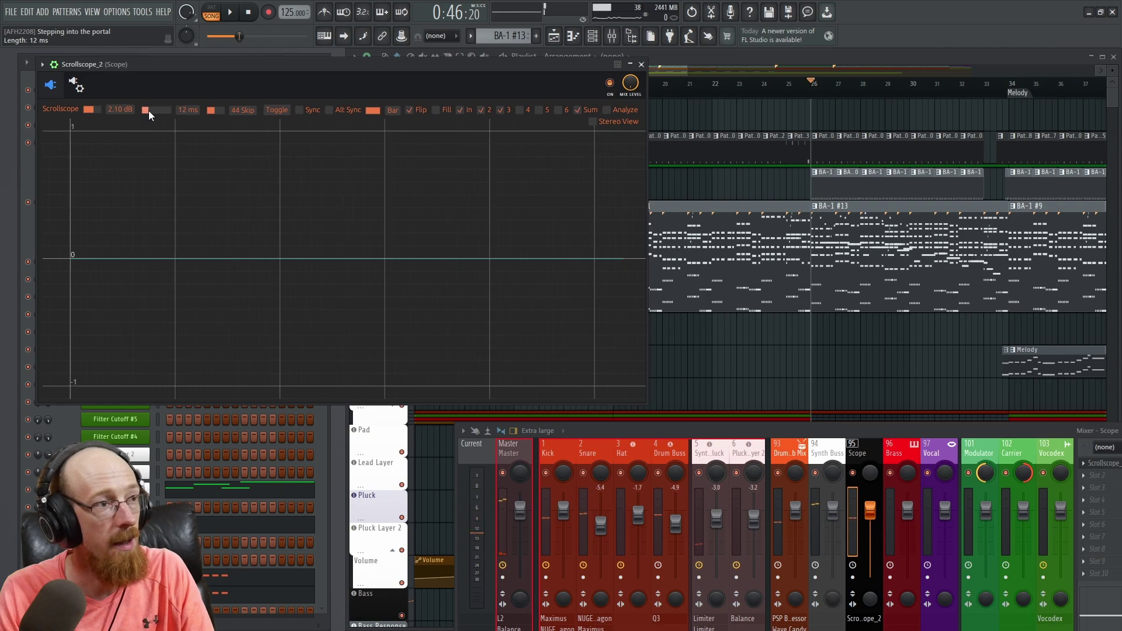
pyautogui.press('space')
pyautogui.click(299, 110)
pyautogui.click(339, 111)
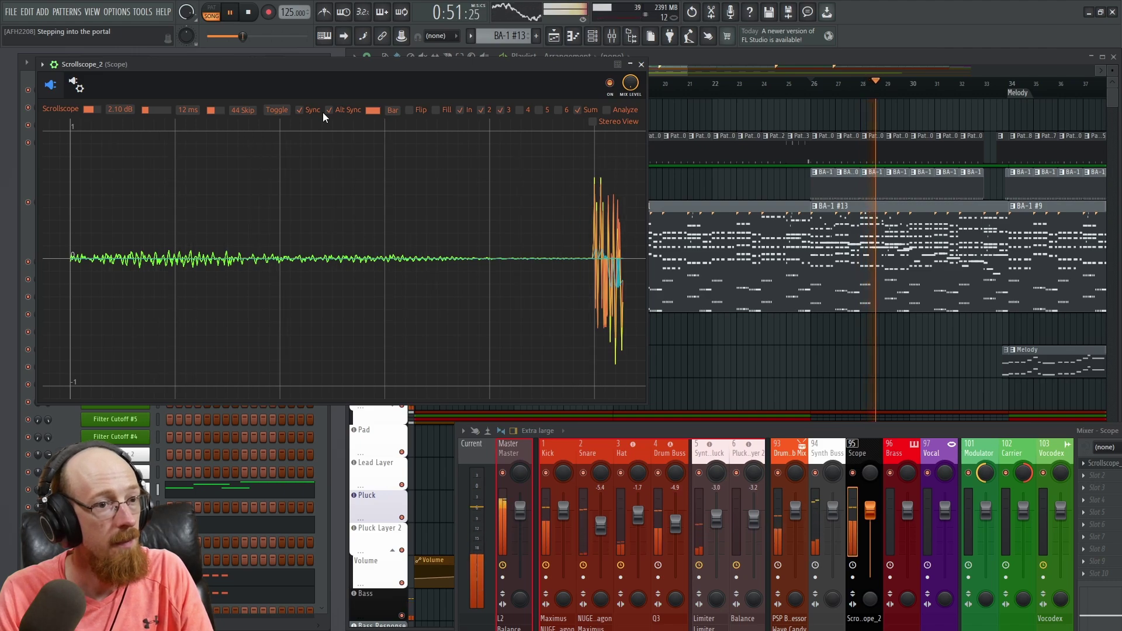
pyautogui.scroll(10, 156, 110)
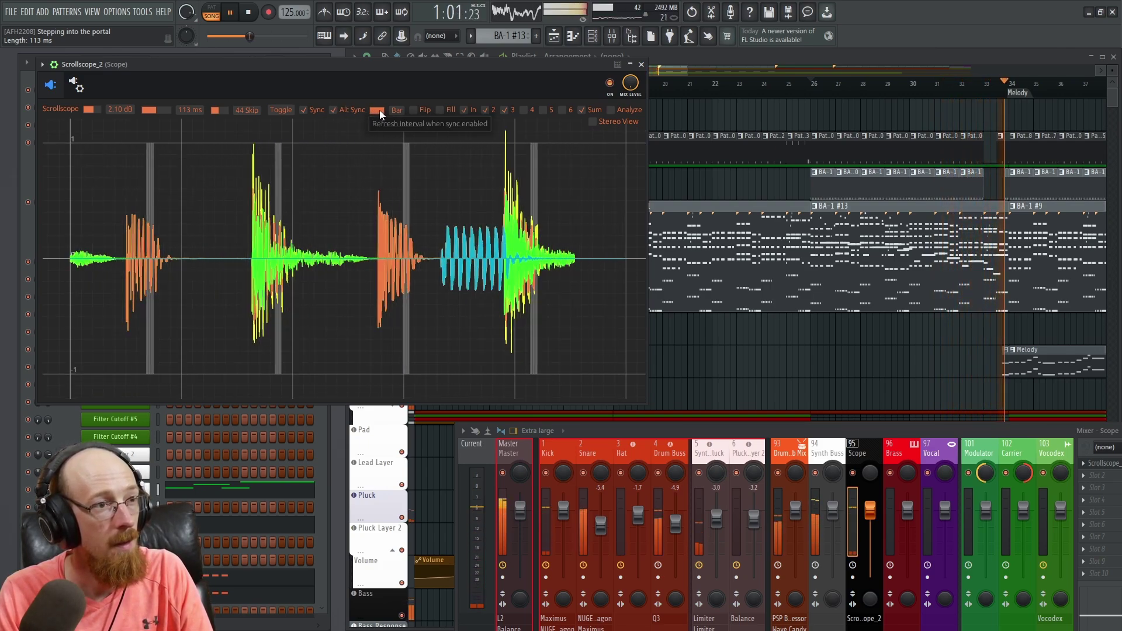
pyautogui.press('space')
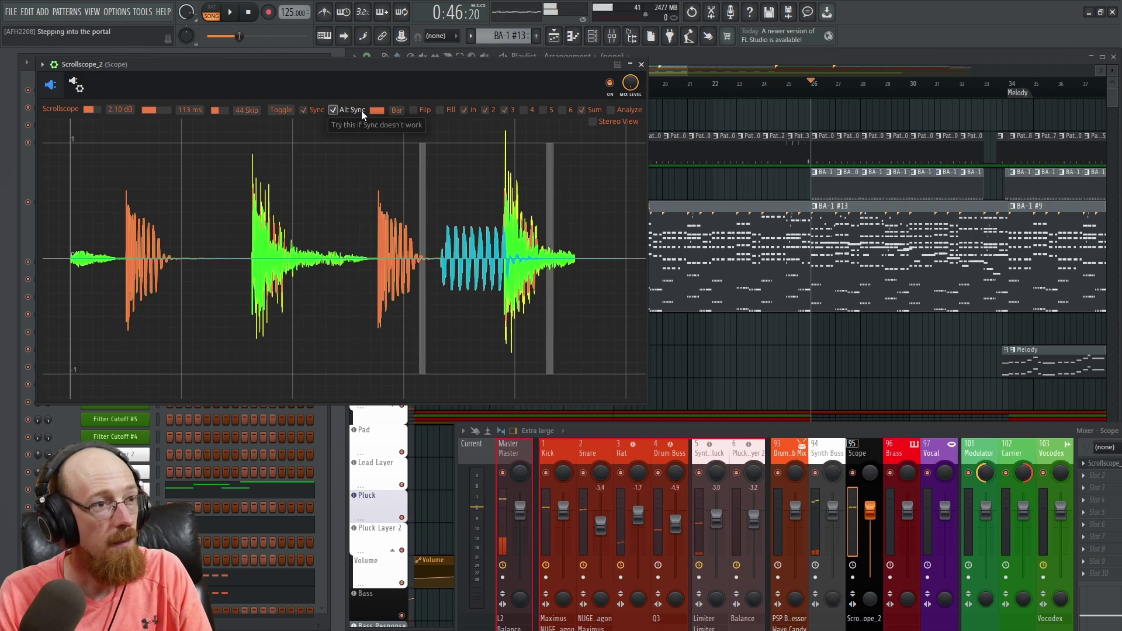
# Cycle the Toggle drawing order back to green on top, turn Sync off, and enable Stereo View
pyautogui.click(278, 111)
pyautogui.click(278, 111)
pyautogui.click(279, 111)
pyautogui.click(279, 111)
pyautogui.click(278, 111)
pyautogui.click(278, 111)
pyautogui.click(278, 111)
pyautogui.click(278, 111)
pyautogui.click(278, 111)
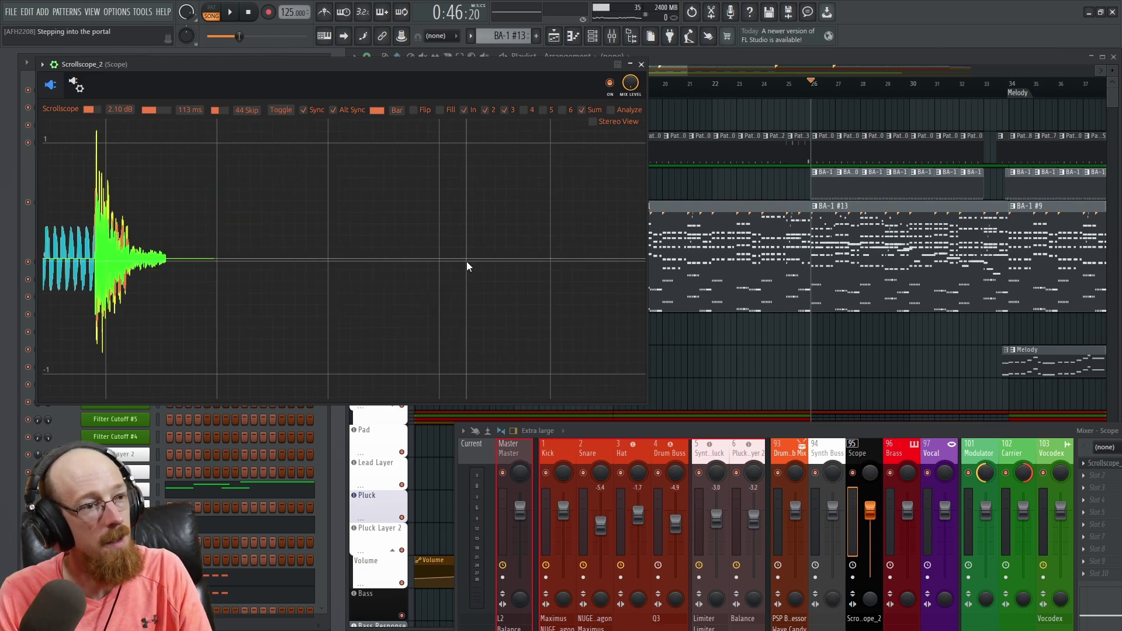
pyautogui.click(303, 110)
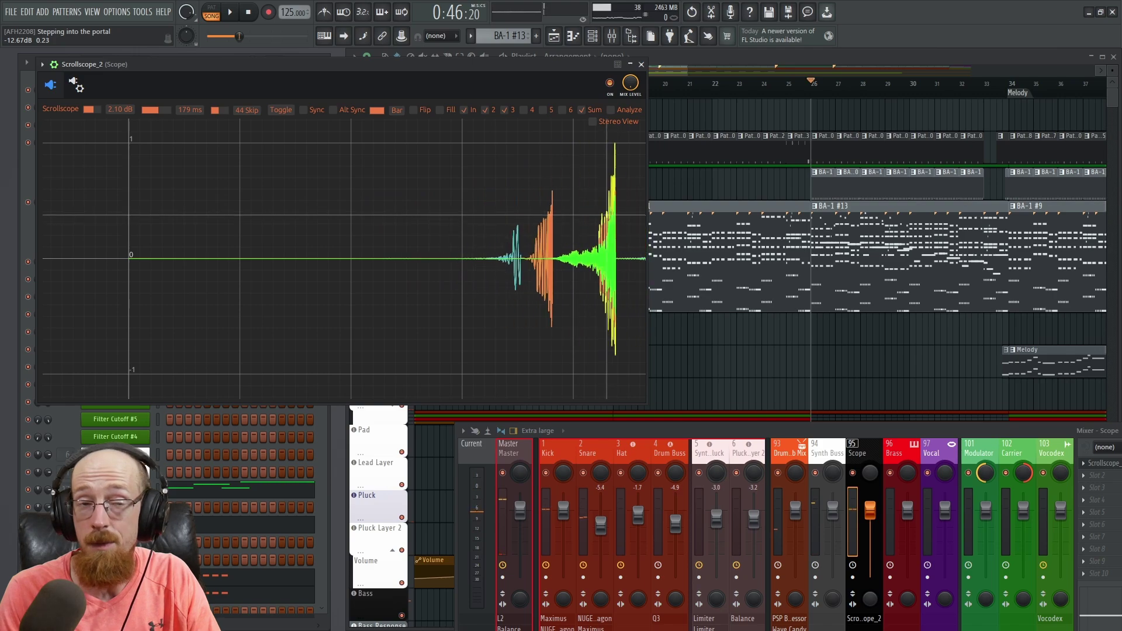
pyautogui.click(615, 126)
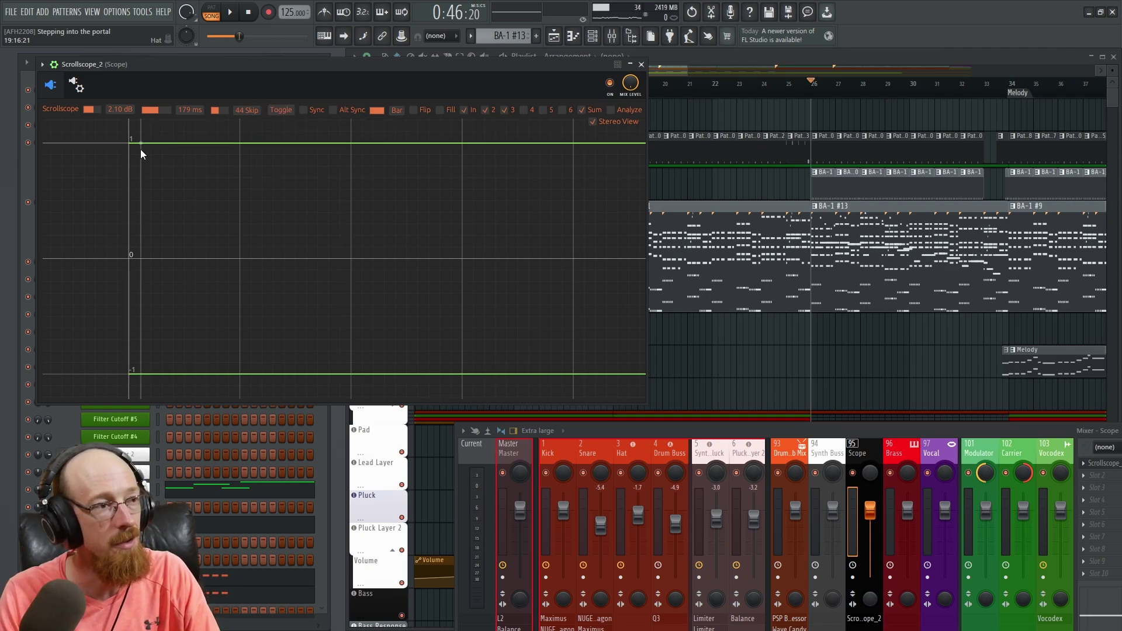
pyautogui.press('space')
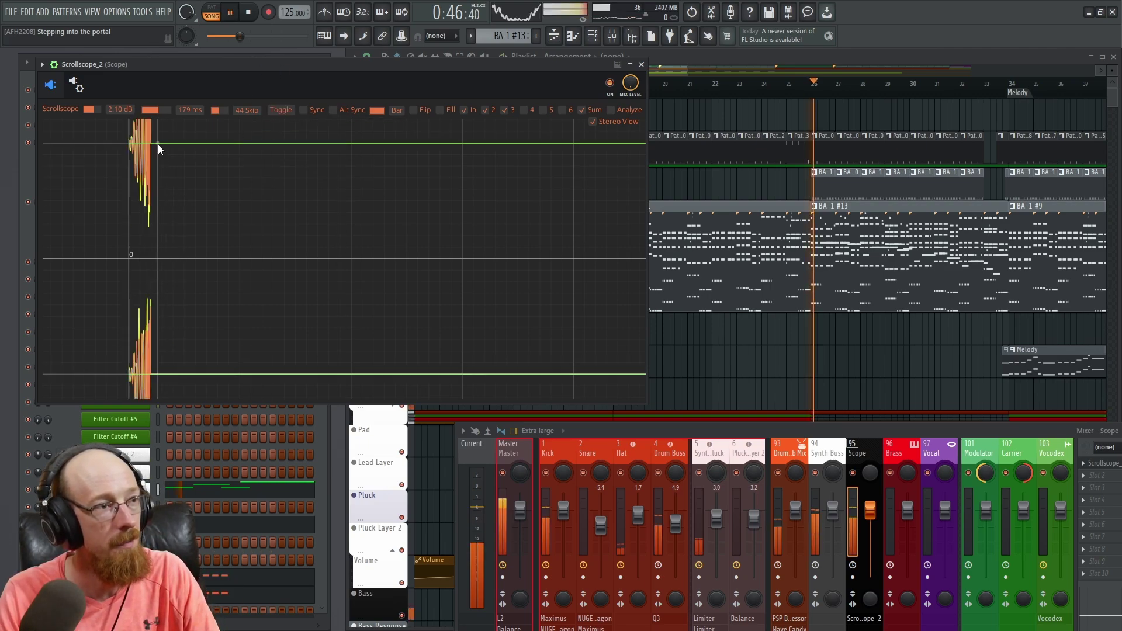
pyautogui.press('space')
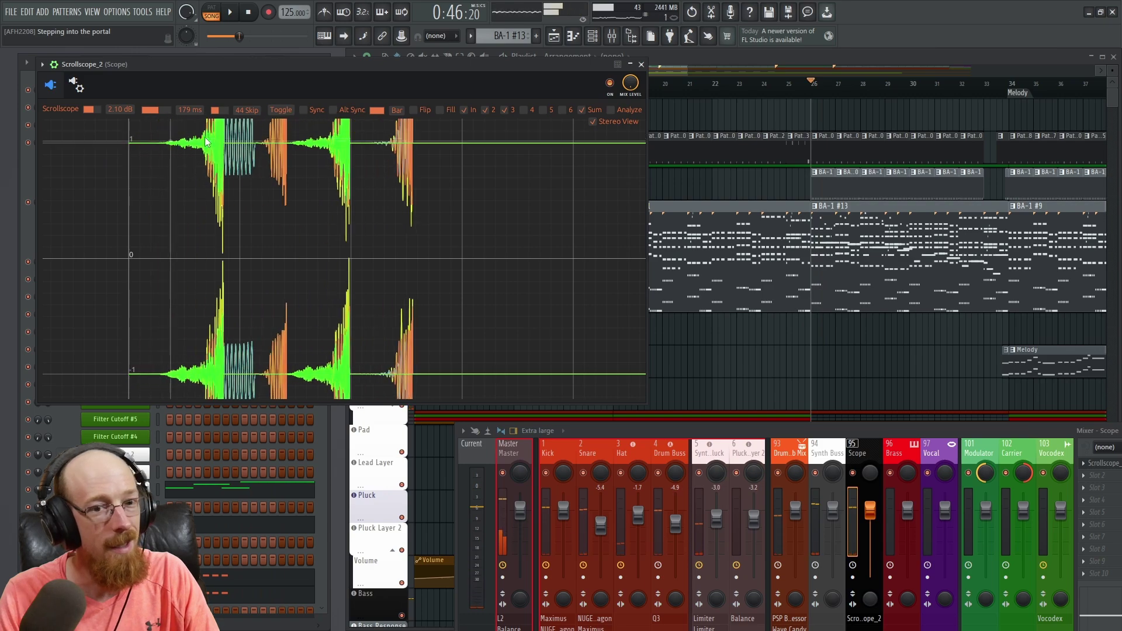
pyautogui.click(1092, 466)
pyautogui.click(1093, 466)
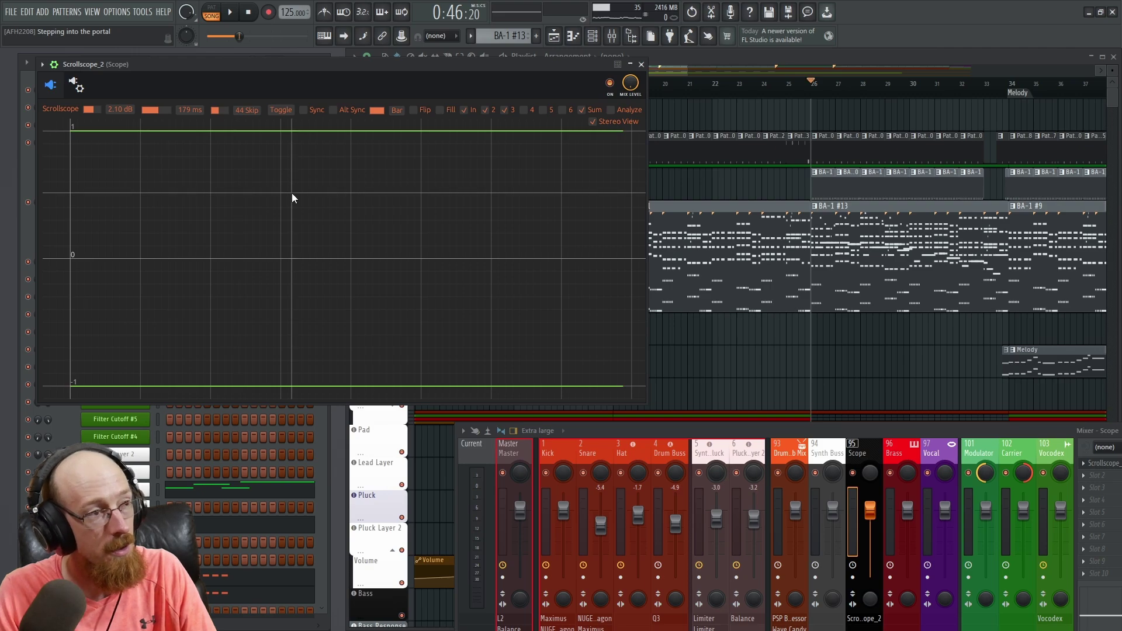
pyautogui.press('space')
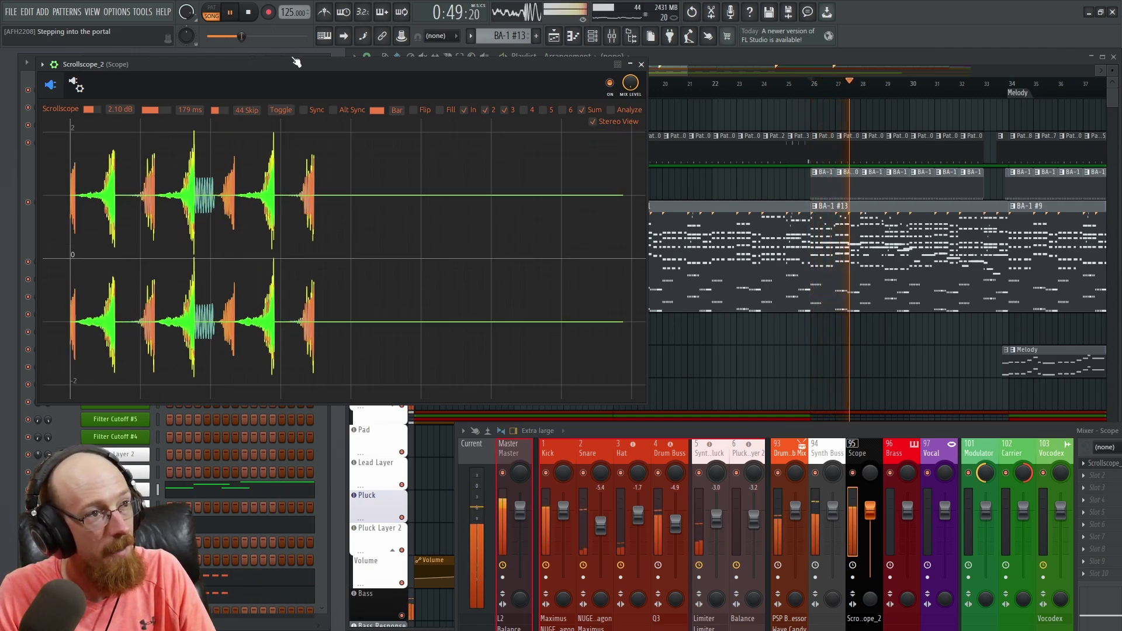
pyautogui.press('space')
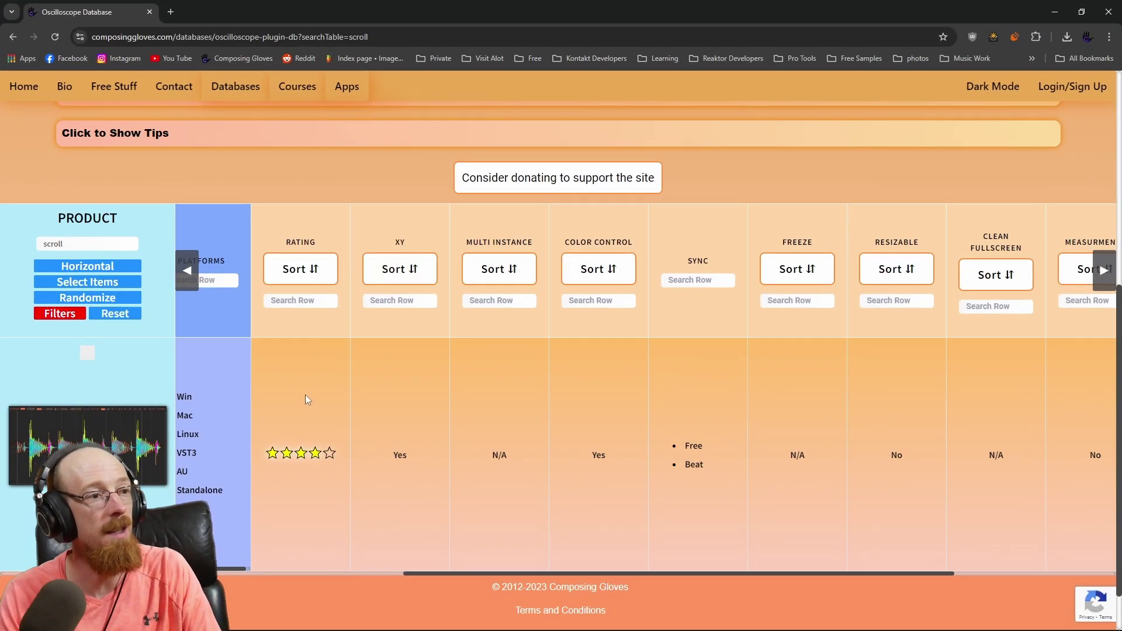
# Scroll the database table sideways to review Scrollscope's company Ardura, Free price and platforms
pyautogui.scroll(5, 310, 394)
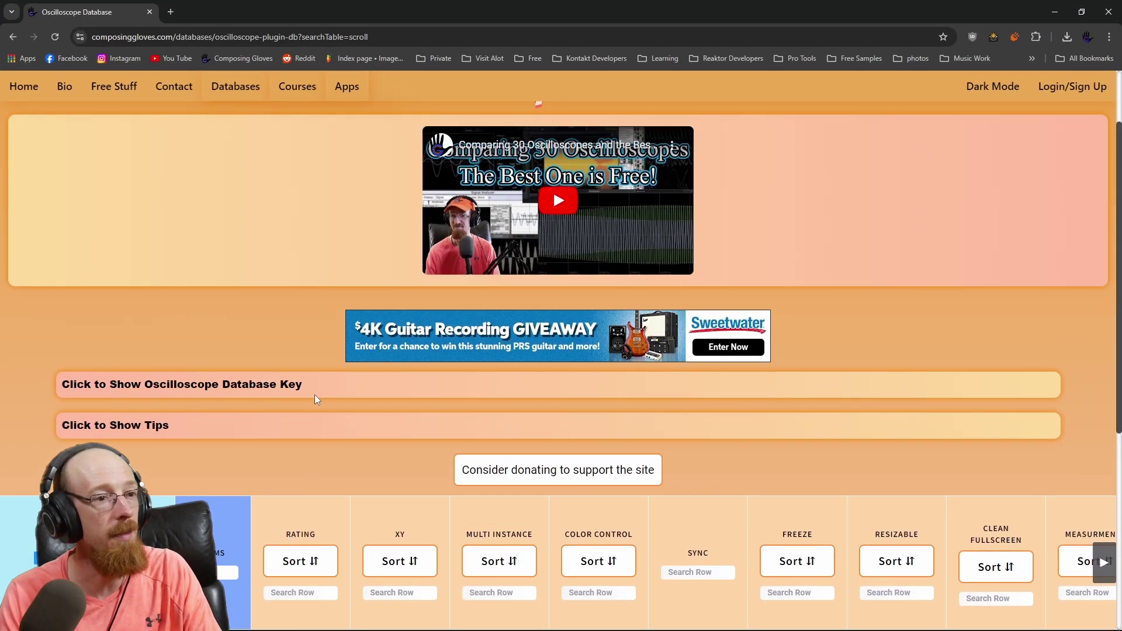
pyautogui.scroll(-6, 333, 385)
pyautogui.hscroll(-10, 367, 341)
pyautogui.hscroll(-2, 377, 347)
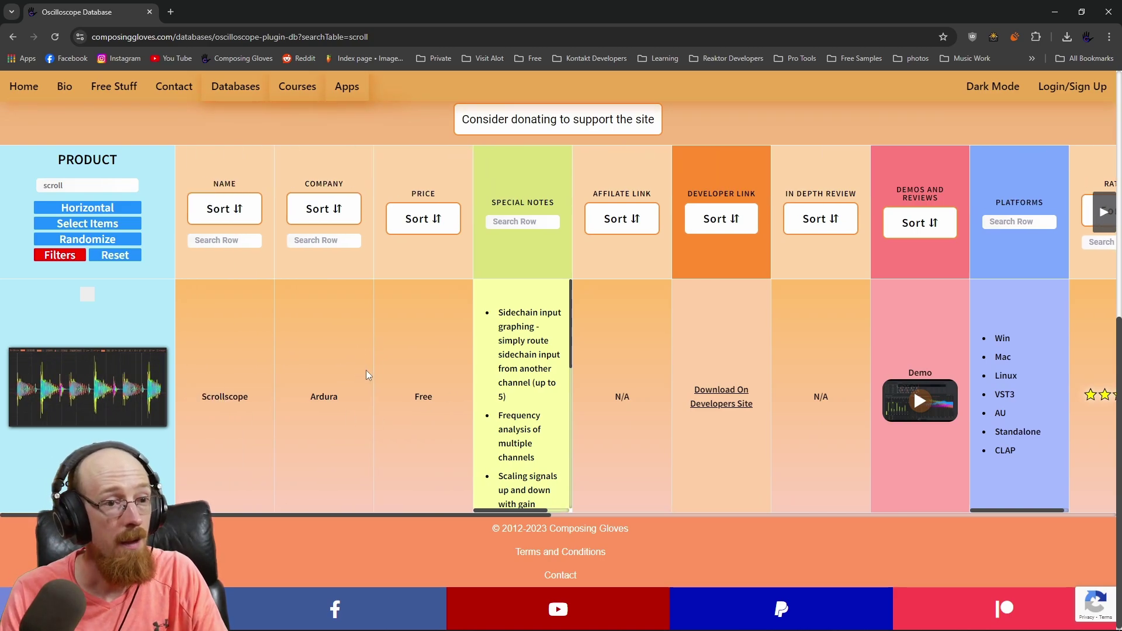
pyautogui.hscroll(12, 366, 370)
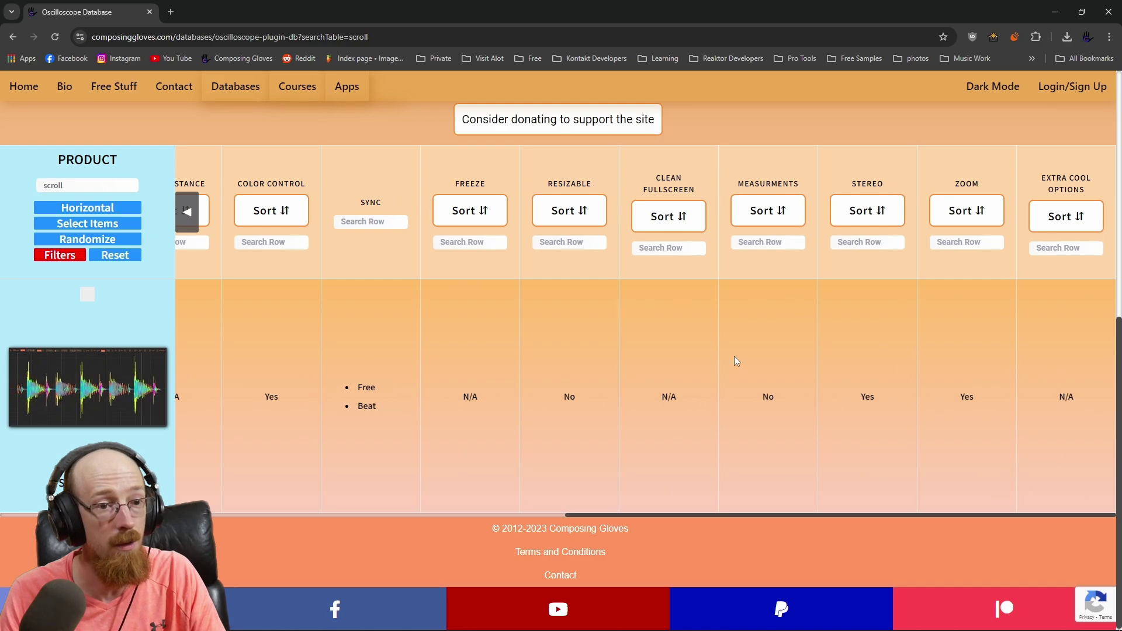
pyautogui.hscroll(-2, 409, 364)
pyautogui.hscroll(-10, 409, 366)
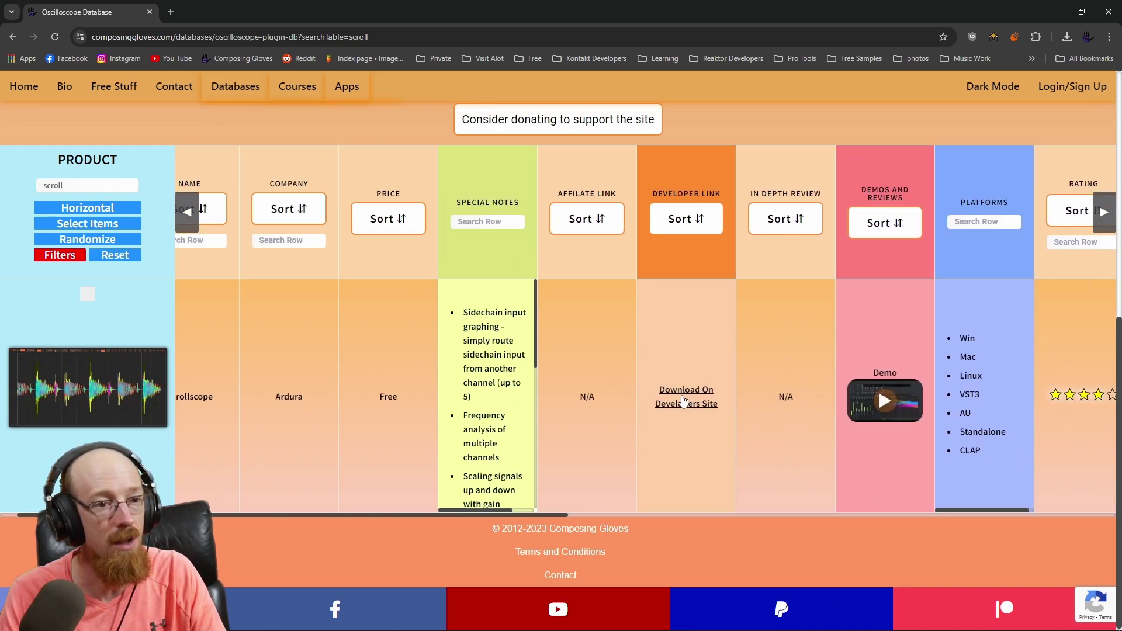
# Open Scrollscope's GitHub repository from the developer download link and browse it
pyautogui.click(681, 395)
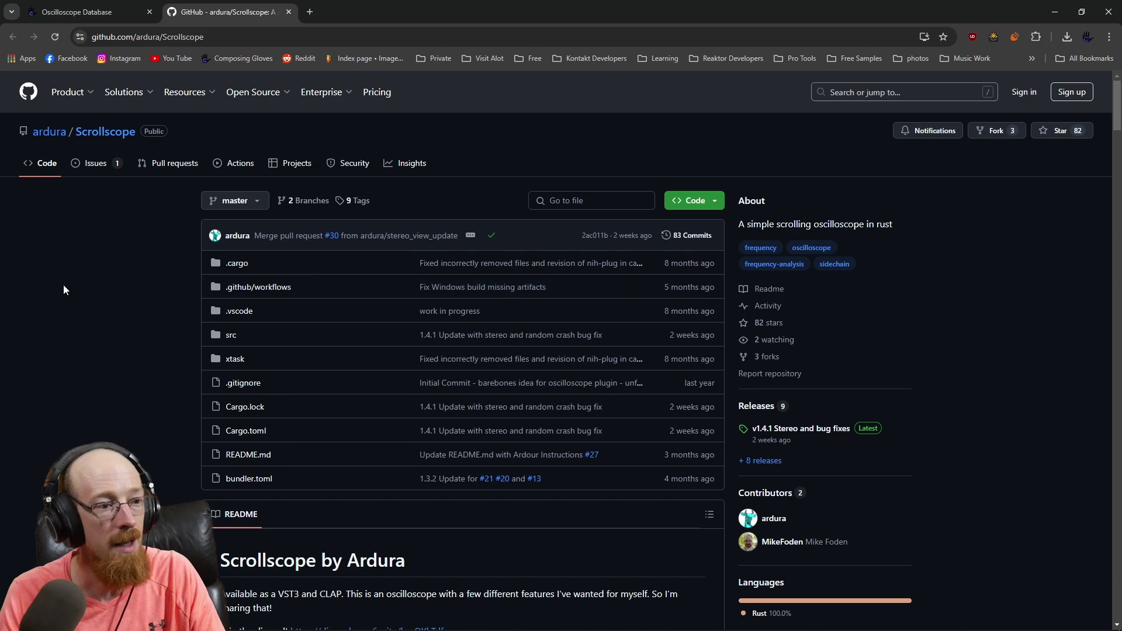
pyautogui.scroll(-15, 122, 292)
pyautogui.scroll(-7, 132, 292)
pyautogui.scroll(13, 596, 323)
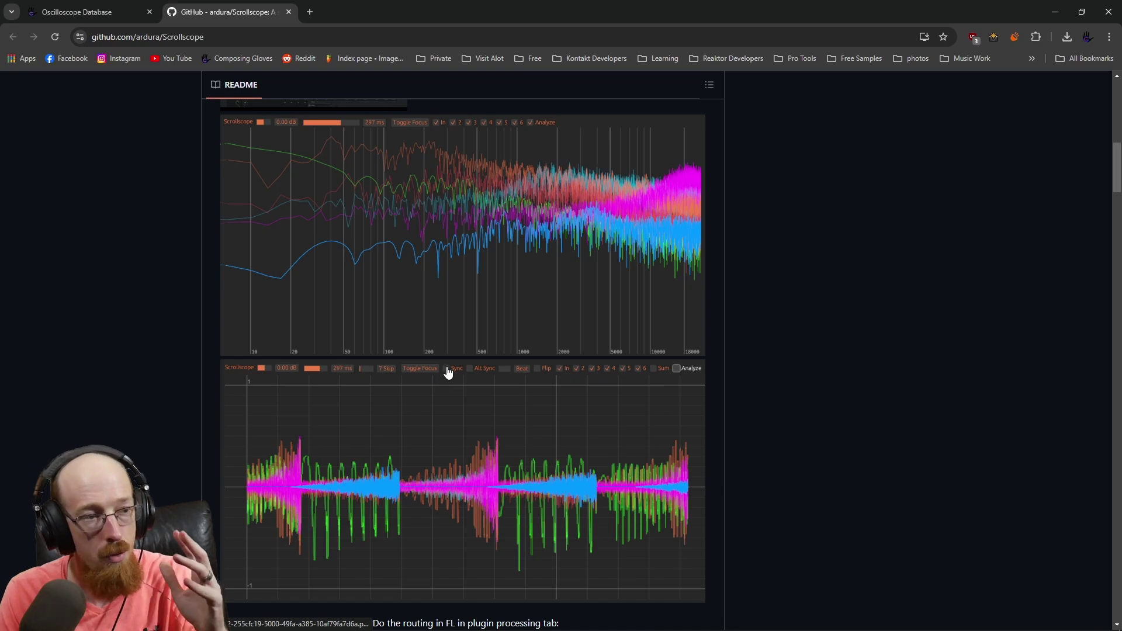
pyautogui.scroll(12, 736, 395)
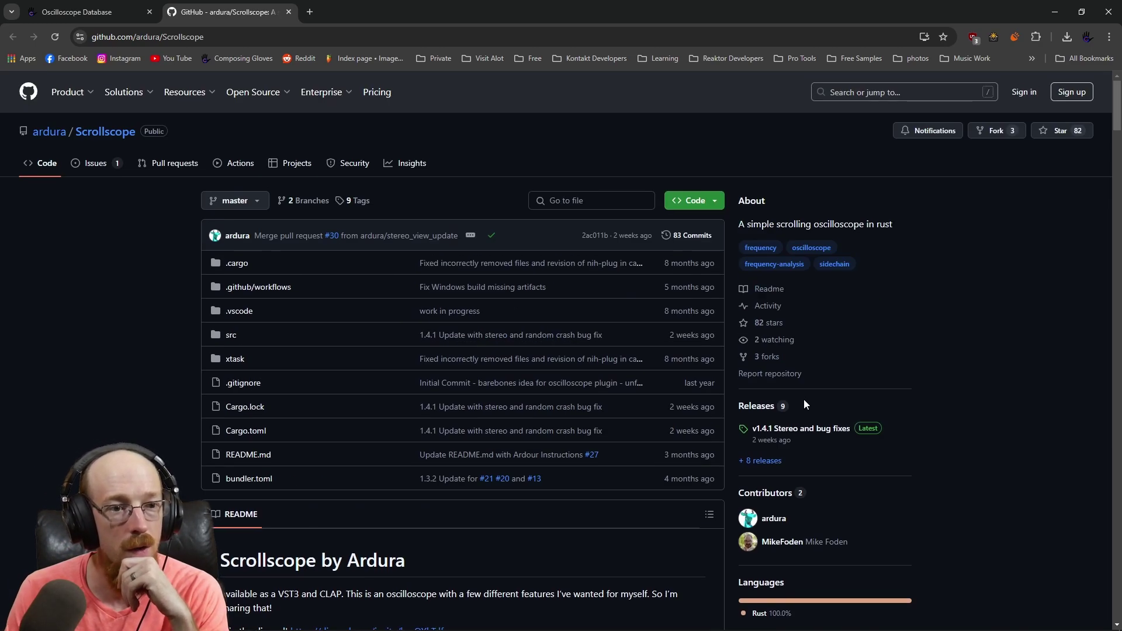
# View the v1.4.1 release page and its download assets
pyautogui.click(823, 435)
pyautogui.scroll(-3, 327, 469)
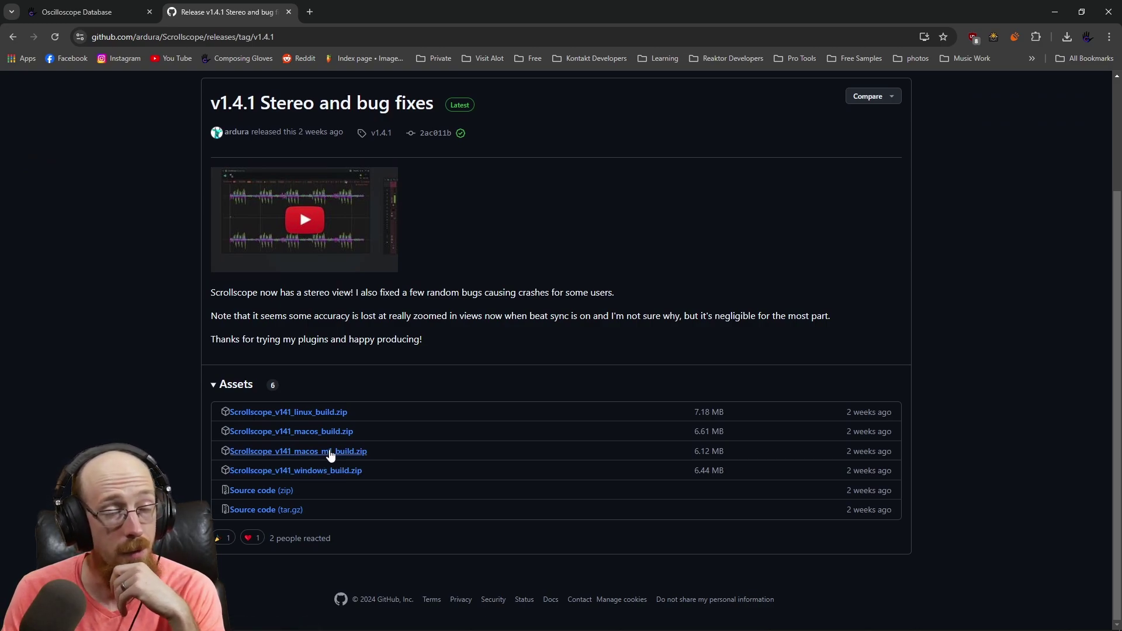
pyautogui.scroll(3, 500, 351)
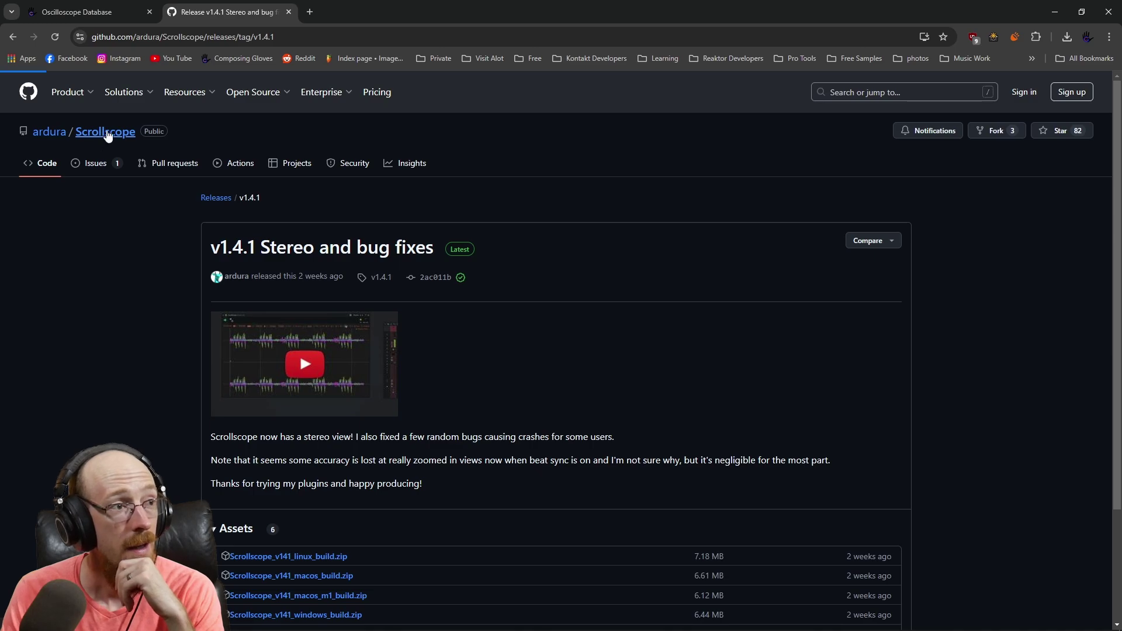
pyautogui.scroll(-6, 590, 280)
pyautogui.scroll(-20, 603, 316)
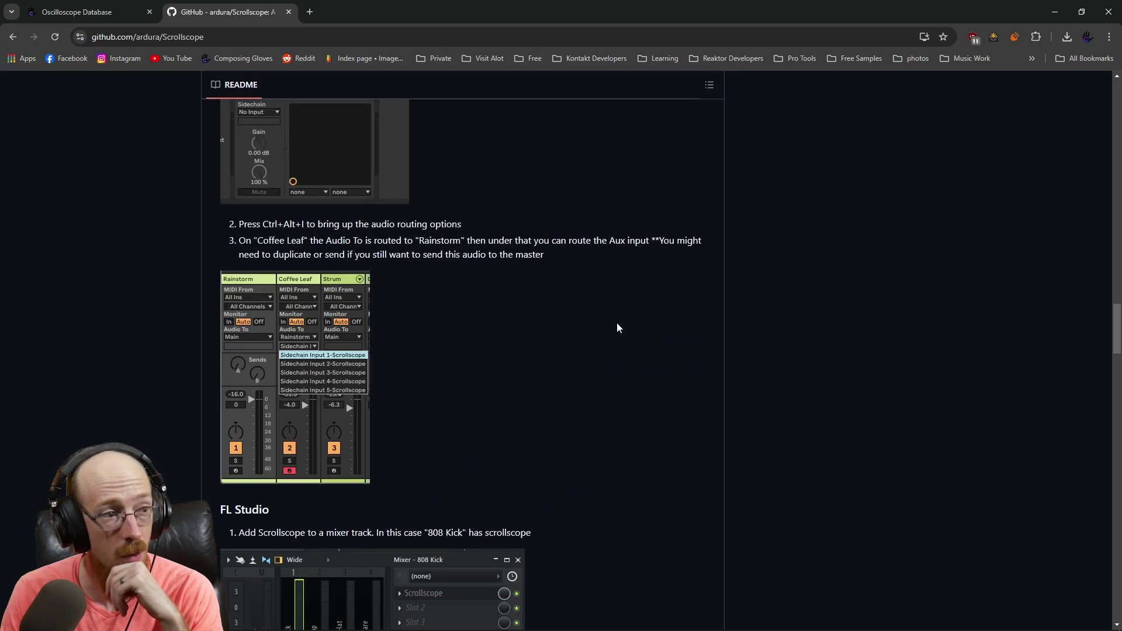
pyautogui.scroll(20, 625, 321)
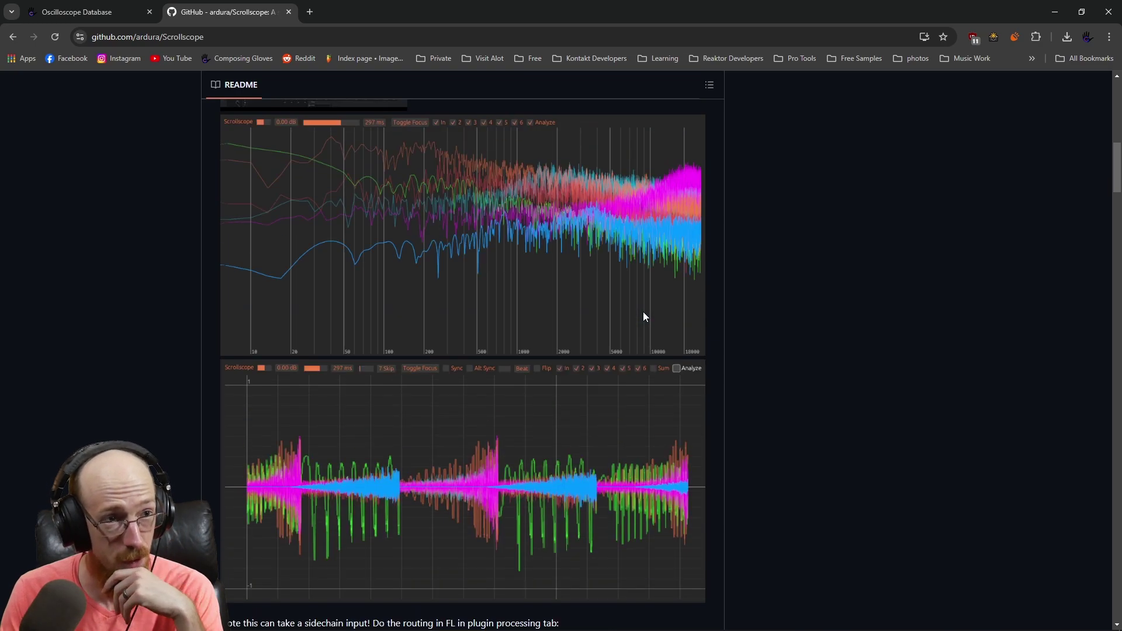
pyautogui.scroll(10, 642, 316)
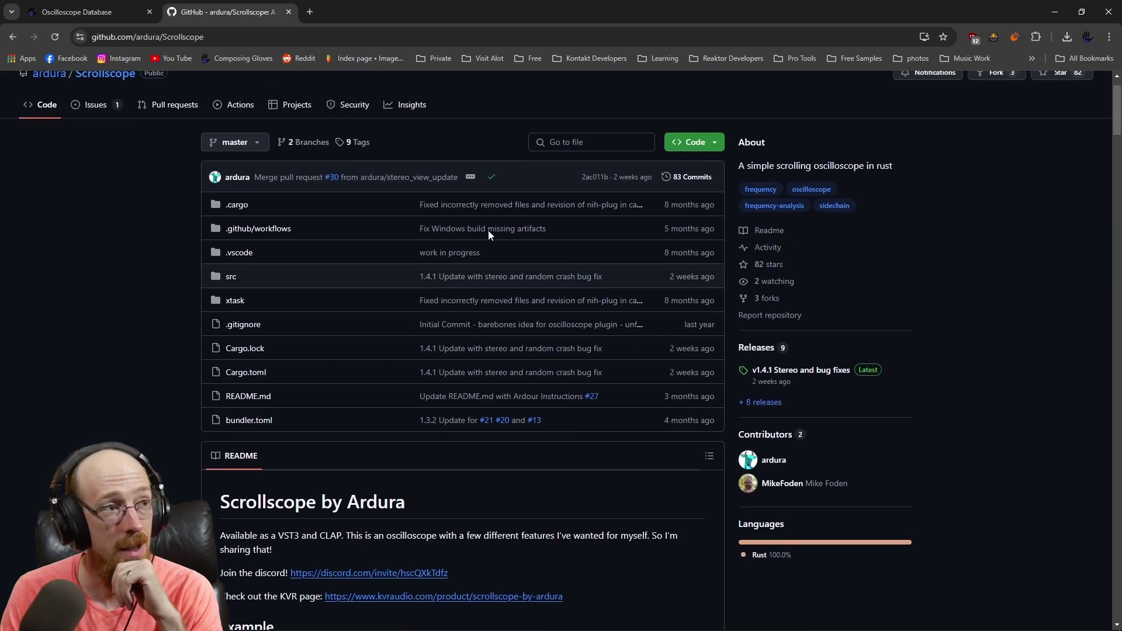
# Switch back to FL Studio and undock the mixer into a floating window
pyautogui.moveTo(325, 624)
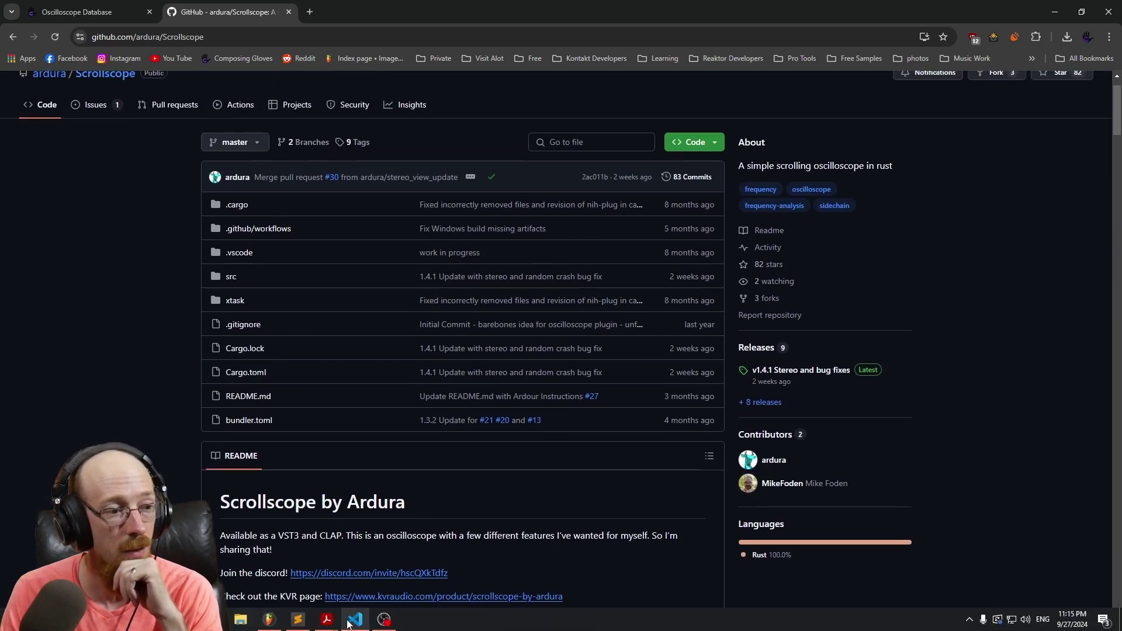
pyautogui.click(280, 624)
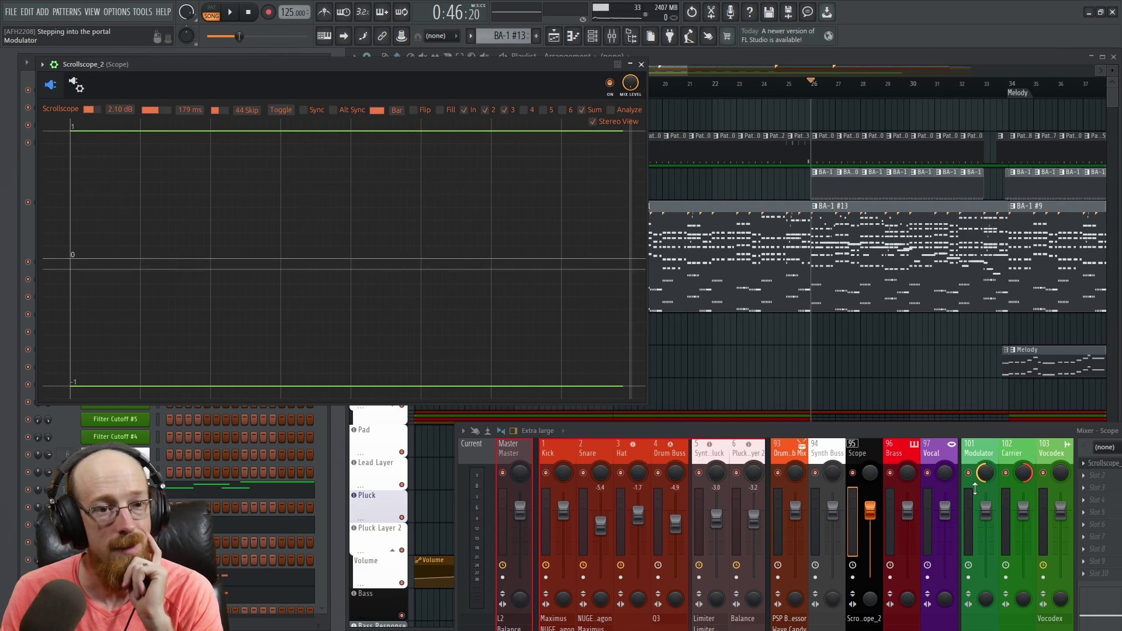
pyautogui.moveTo(959, 428); pyautogui.dragTo(800, 391)
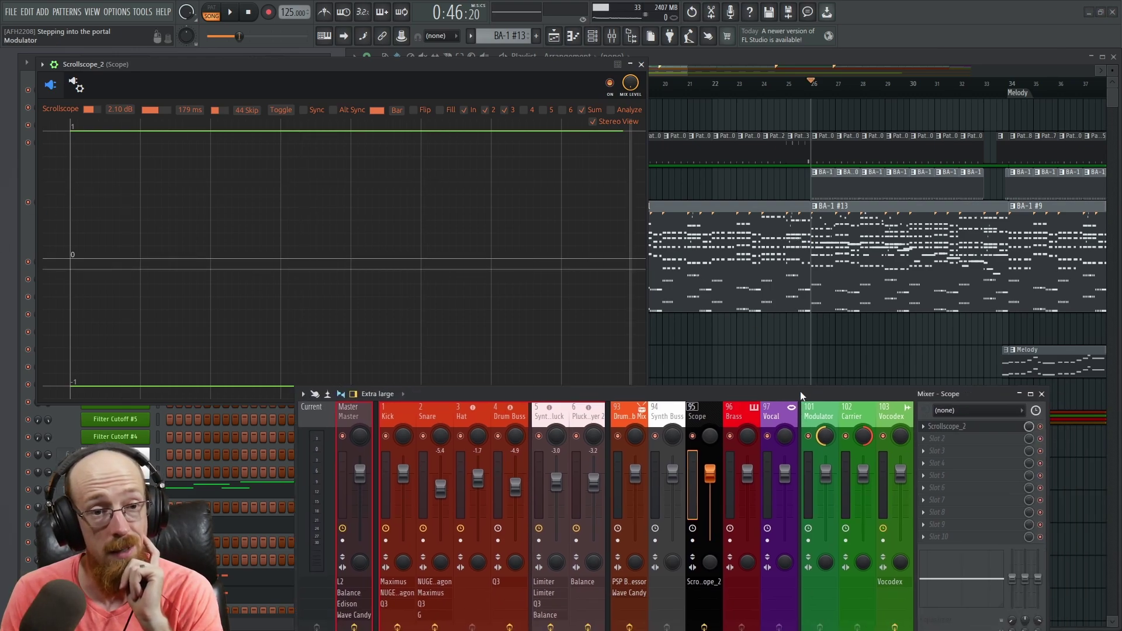